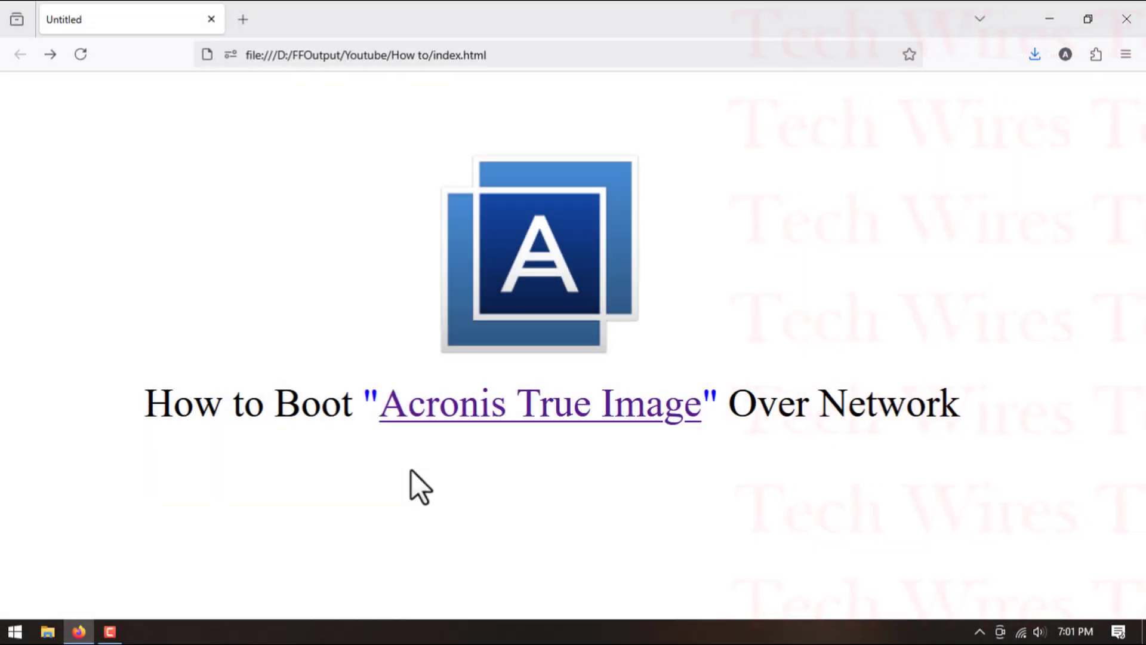
- Open the Acronis True Image checklist, check the setup files in the desktop's Required Soft folder, and mark item 1 as done
left_click(467, 399)
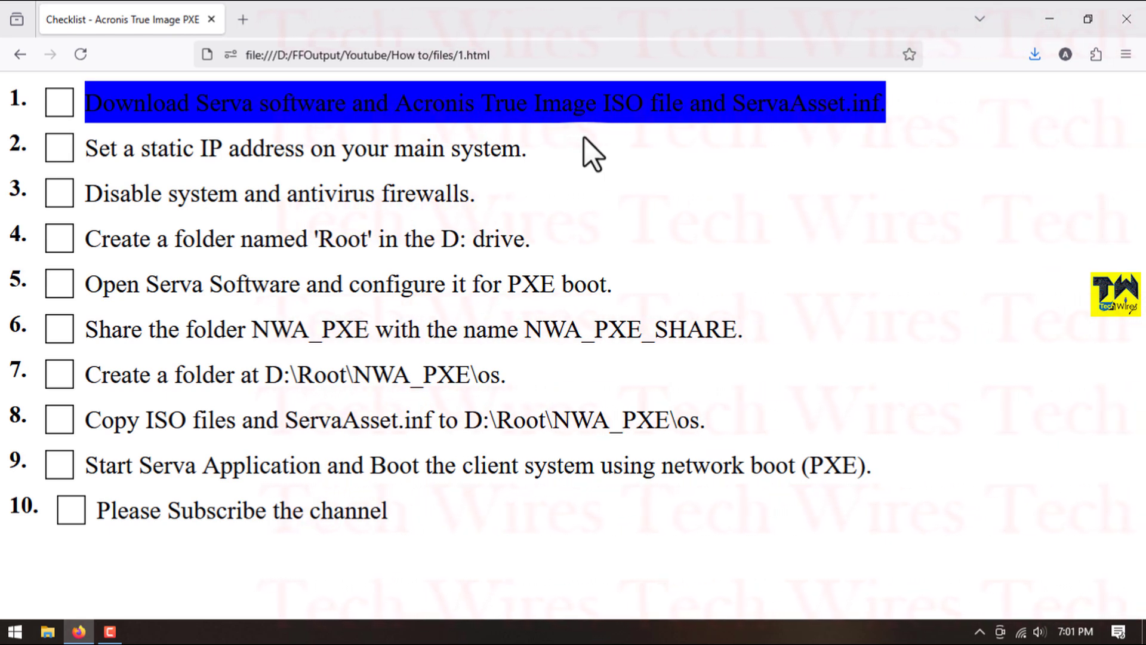
left_click(1046, 18)
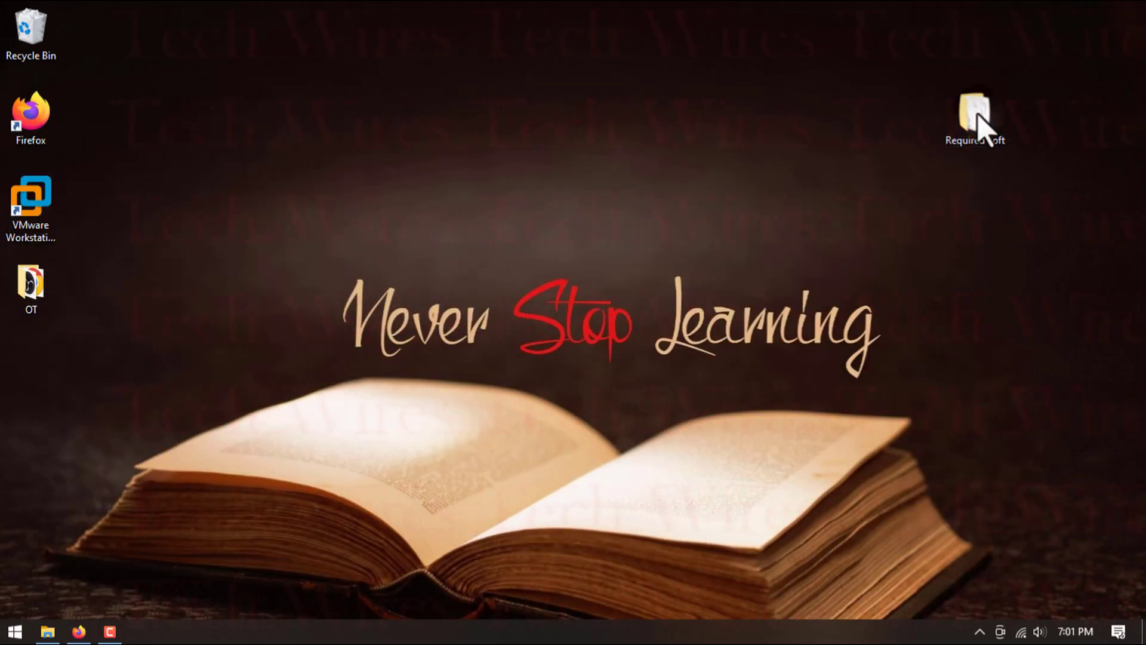
double_click(976, 117)
left_click(206, 143)
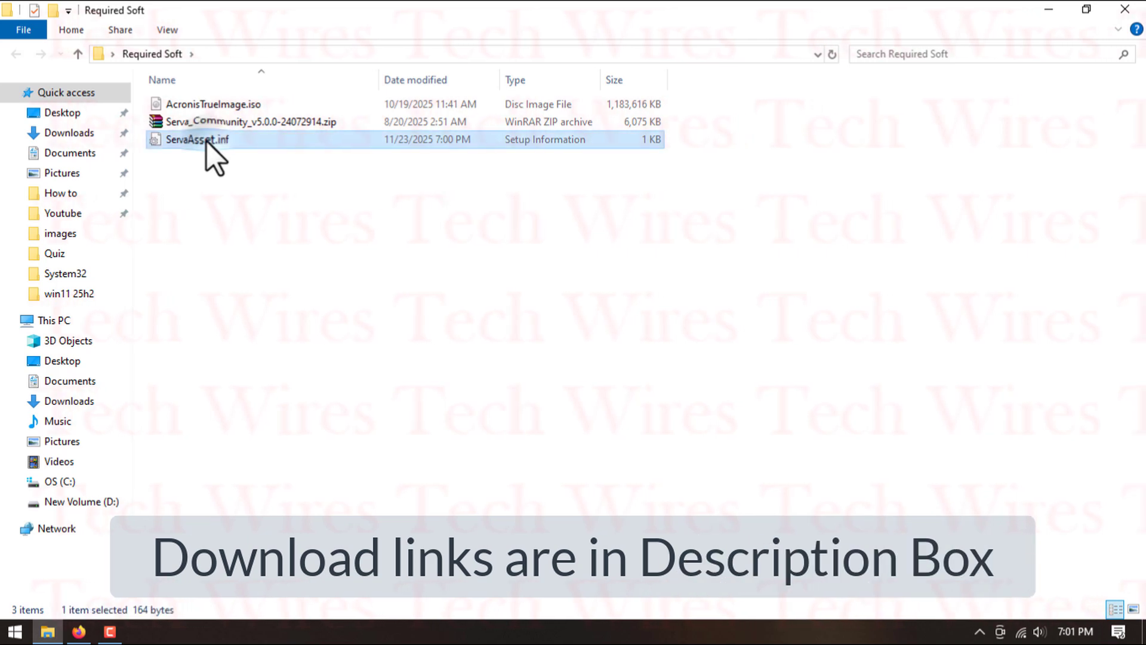
left_click(254, 123)
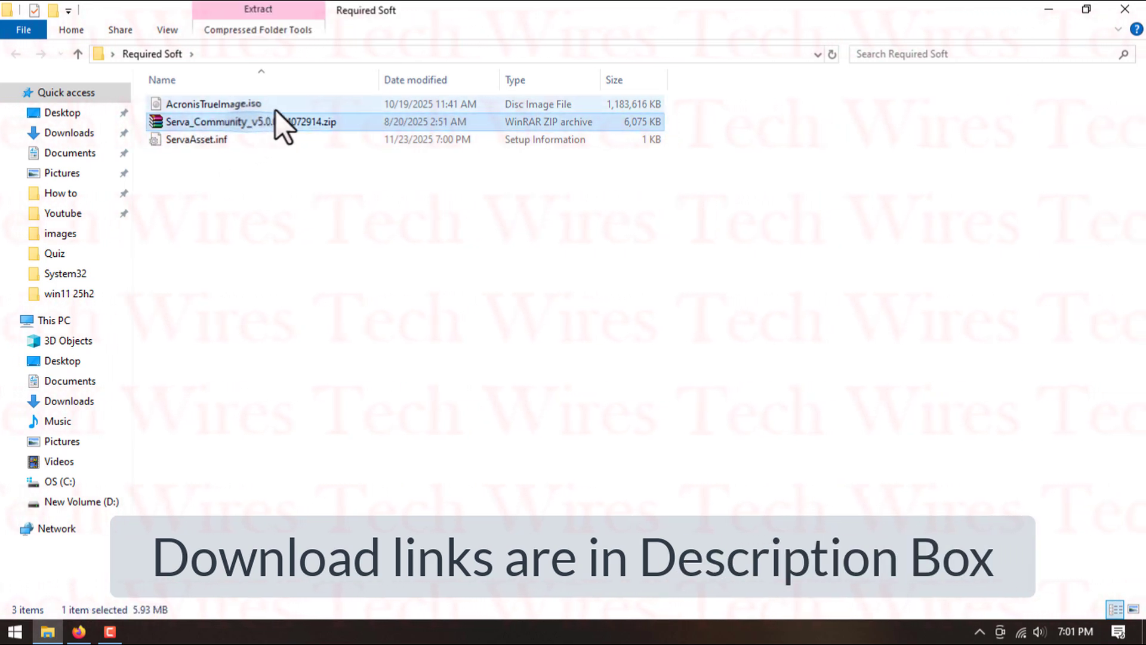
left_click(281, 106)
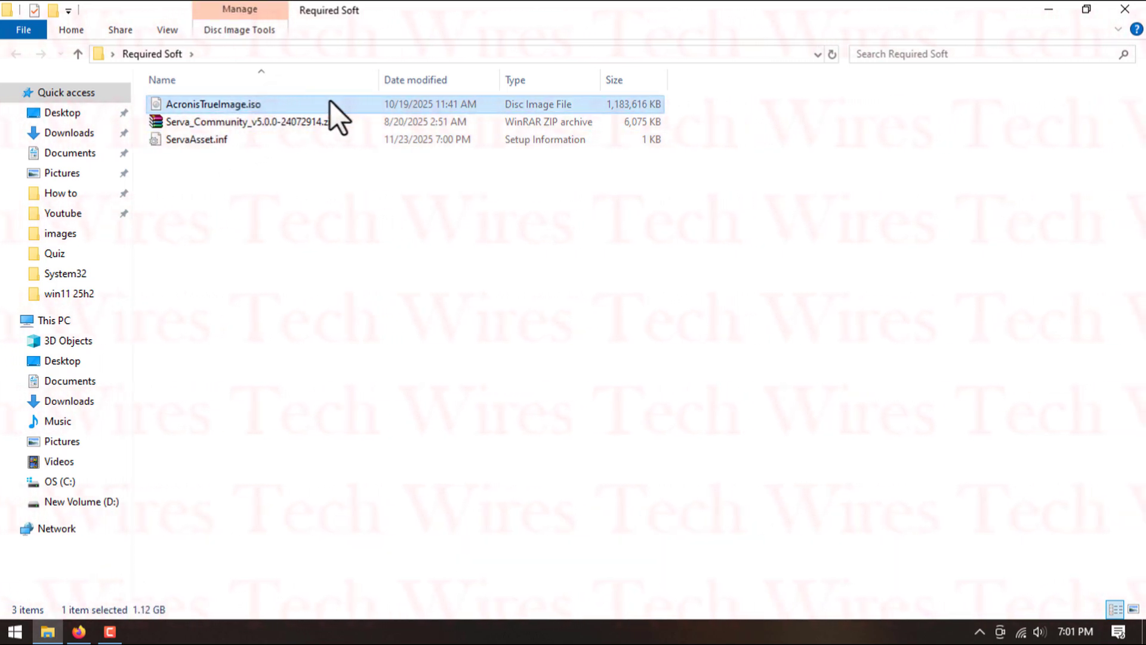
left_click(1125, 9)
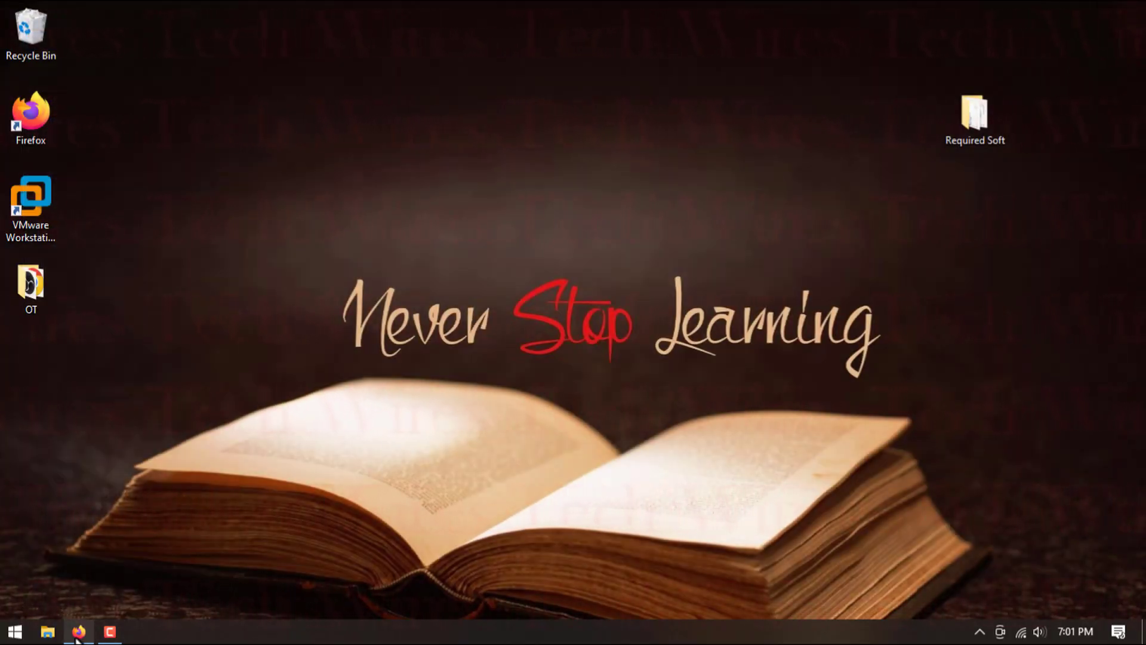
left_click(78, 633)
left_click(59, 105)
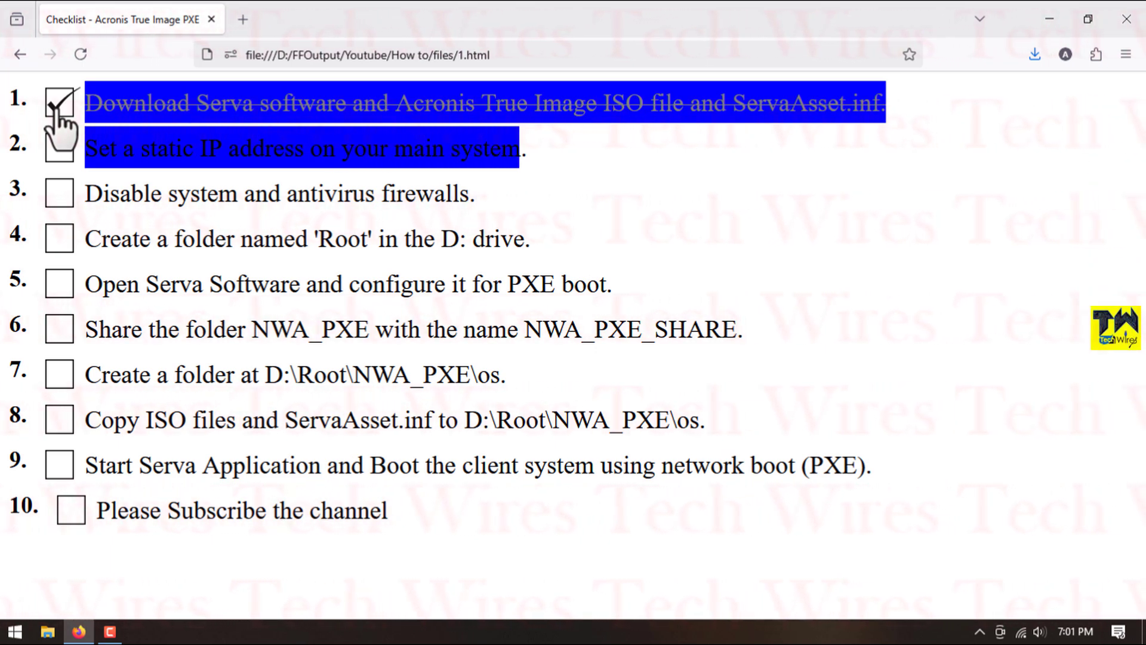
- Run ncpa.cpl and open the Internet Protocol Version 4 properties of the VMware Network Adapter VMnet8 connection
key("super+r")
type("nc")
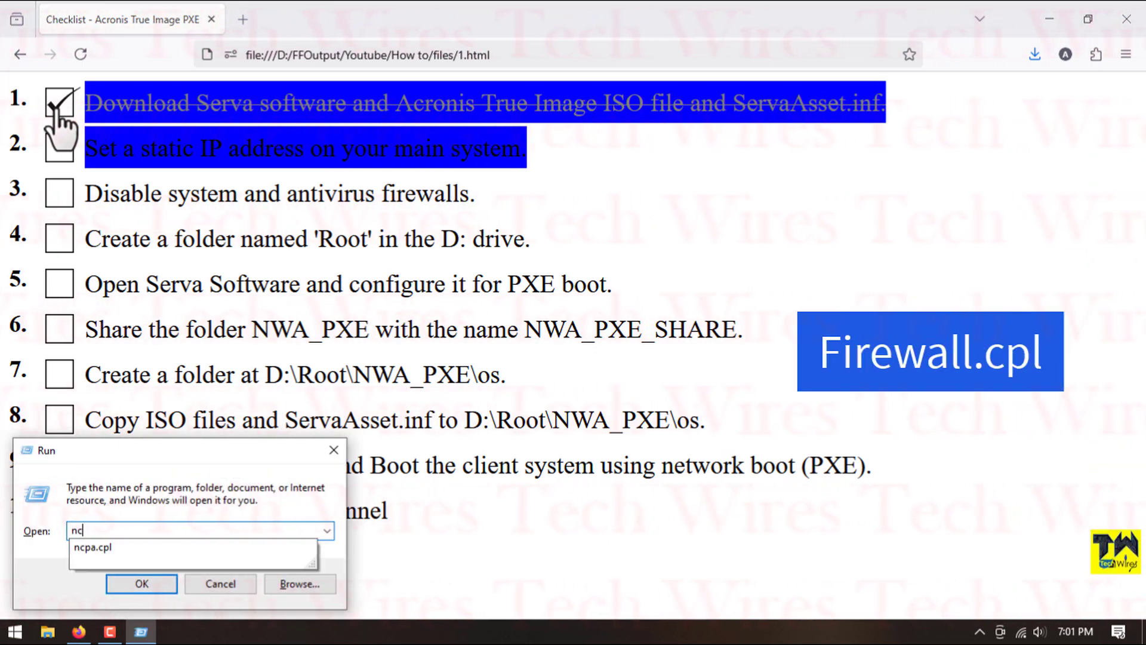
type("pa.cpl")
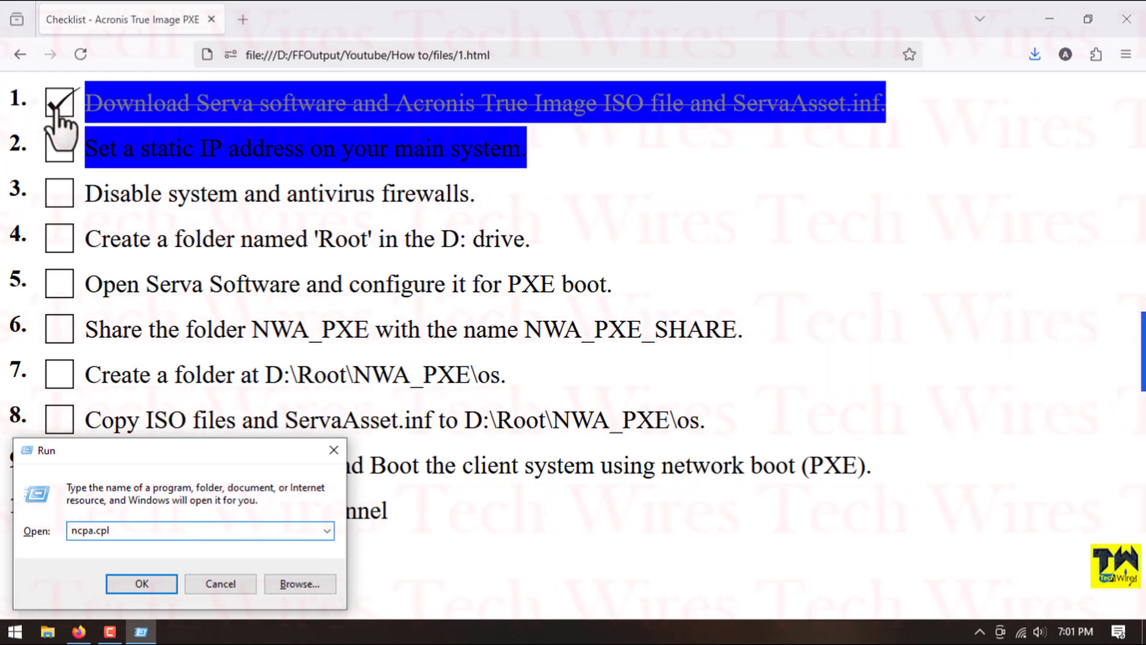
key("Return")
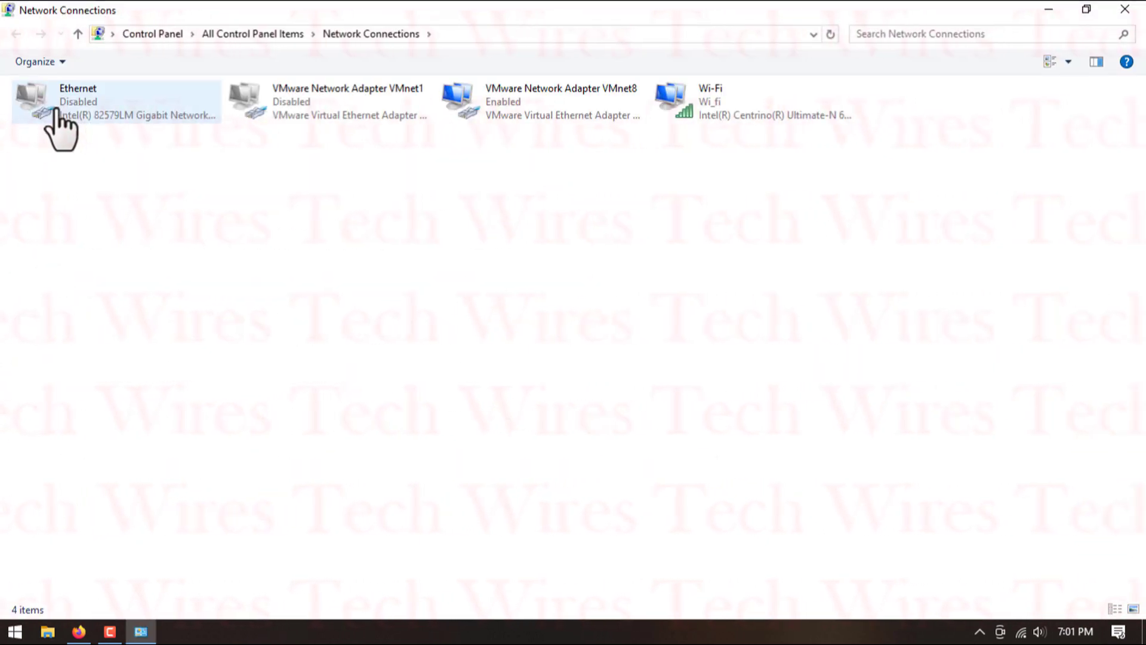
right_click(480, 108)
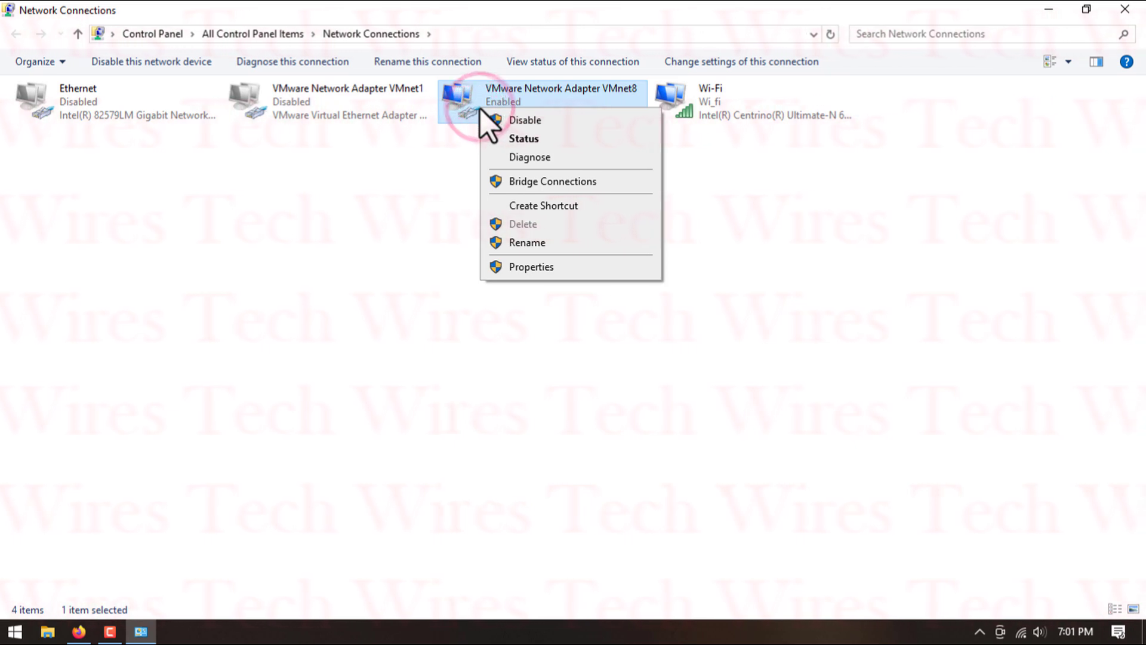
left_click(541, 267)
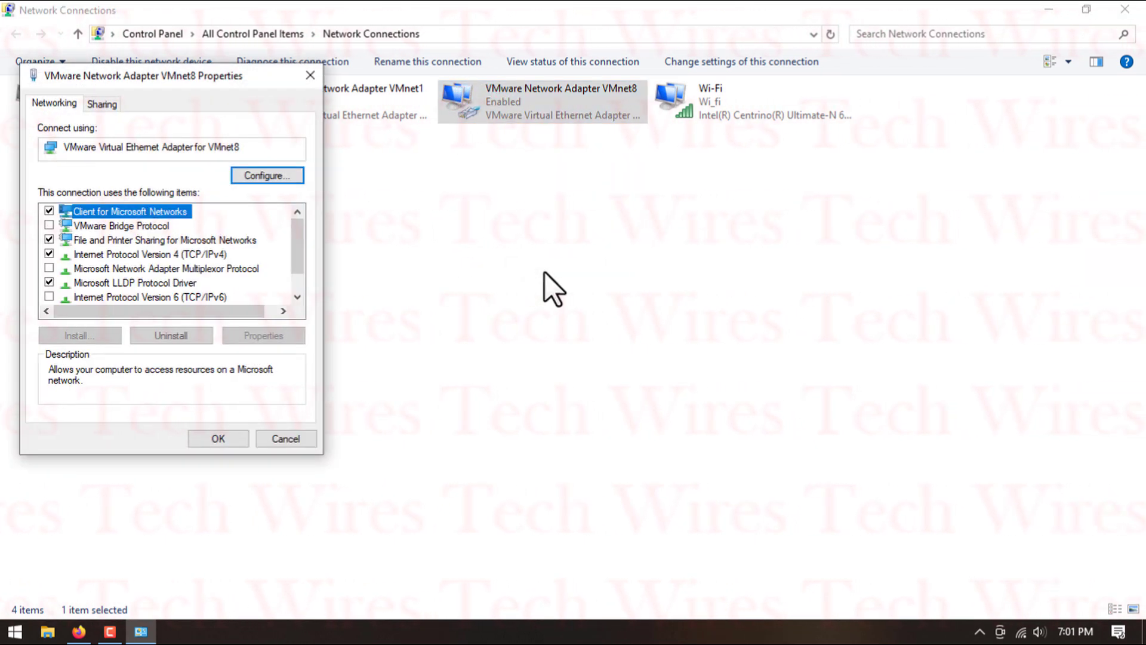
double_click(209, 254)
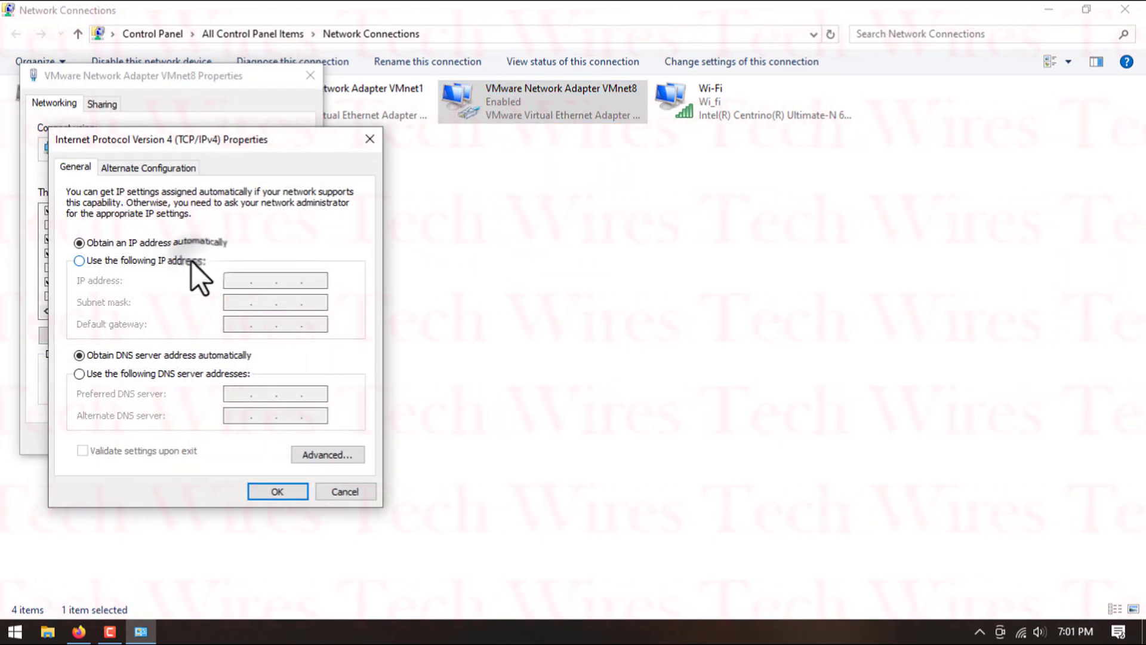
- Assign the static IP address 10.1.1.1 to the VMnet8 adapter and mark checklist item 2 as done
left_click(191, 261)
left_click(243, 281)
type("10")
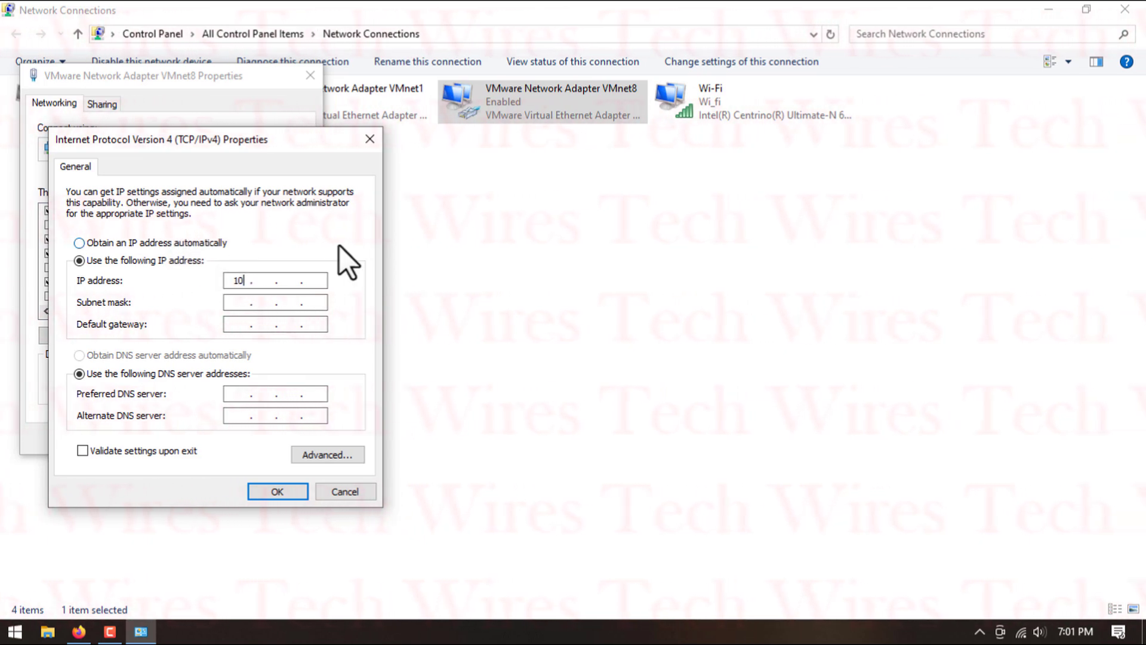
type(".1.1.1")
key("Tab")
left_click(292, 490)
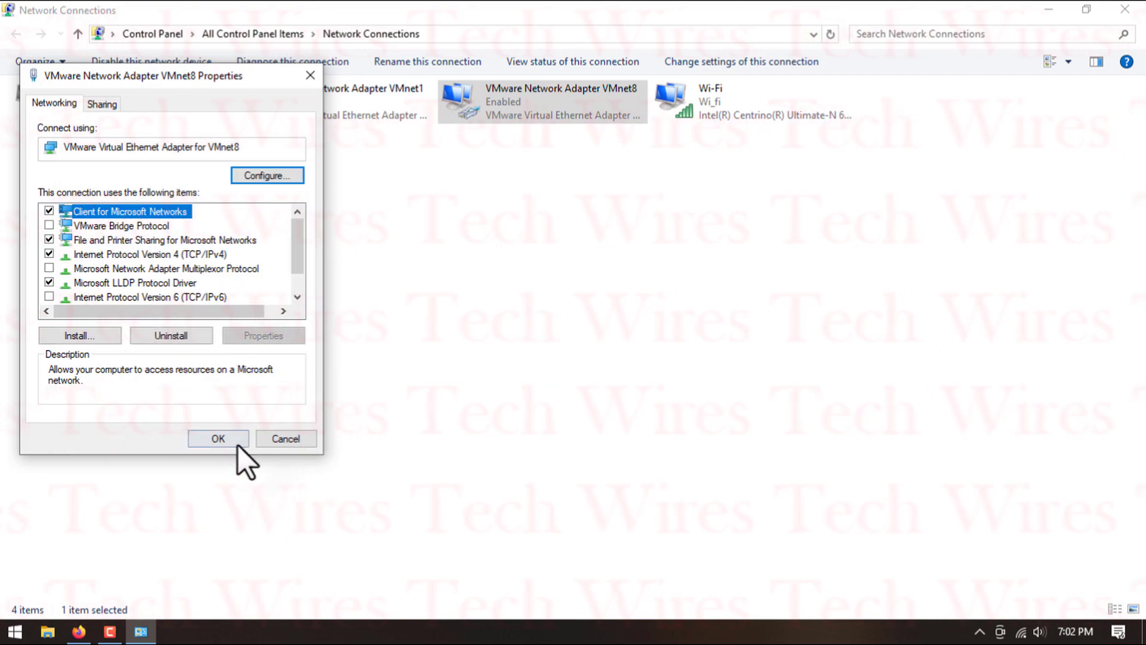
left_click(224, 436)
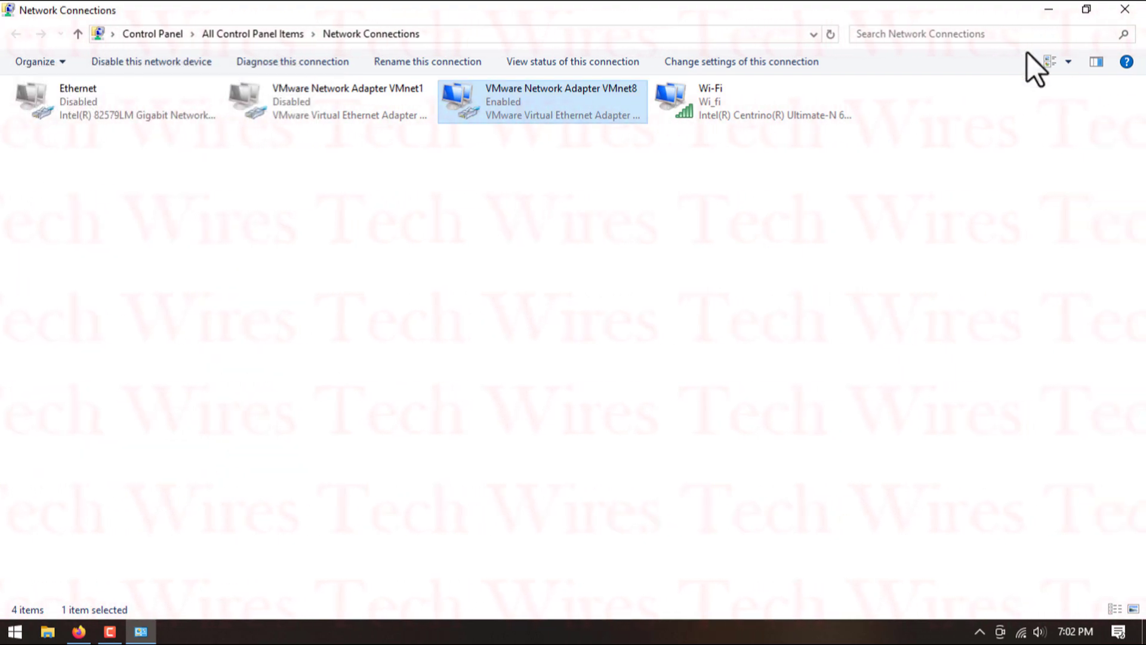
left_click(1127, 10)
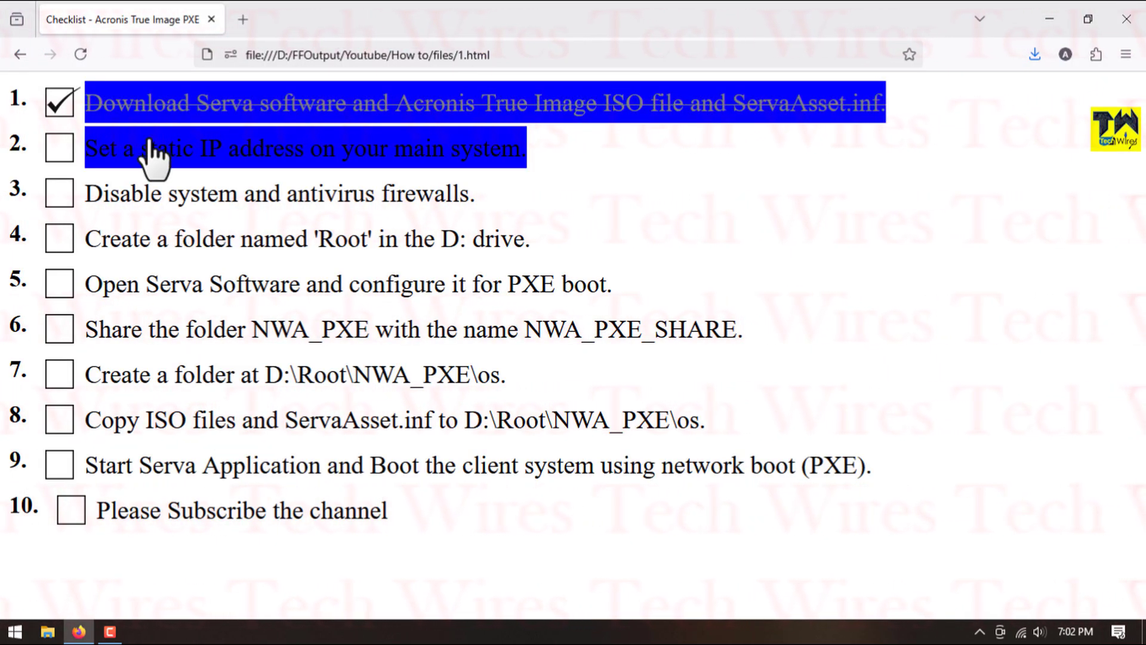
left_click(59, 148)
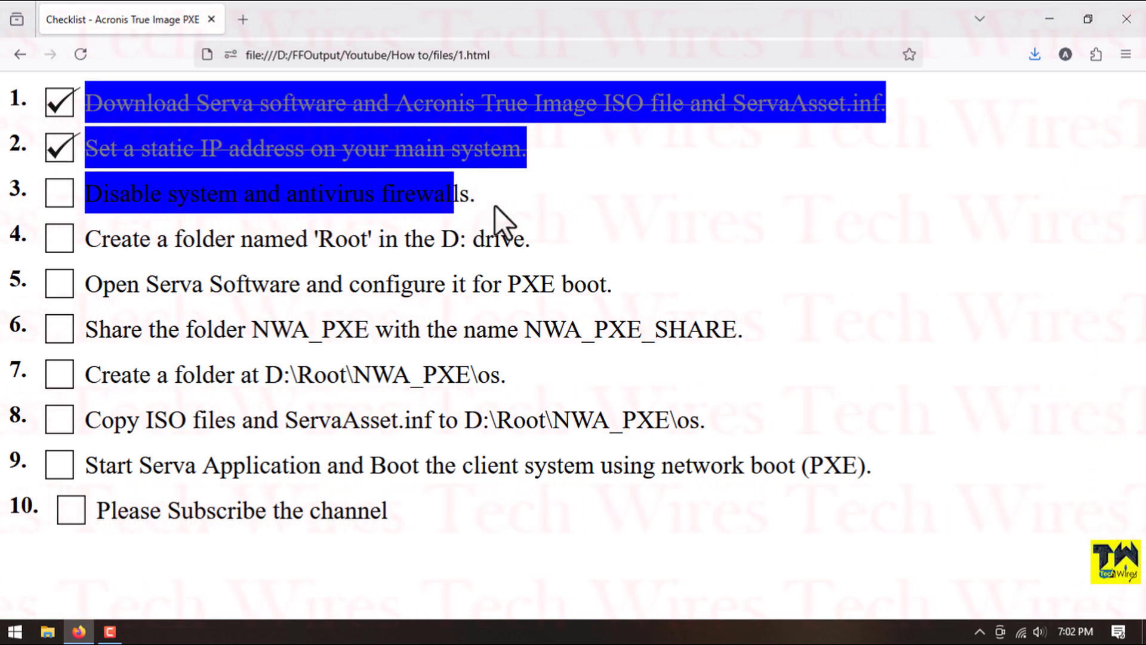
- Run firewall.cpl and open the settings for turning Windows Defender Firewall on or off
key("super+r")
type("f")
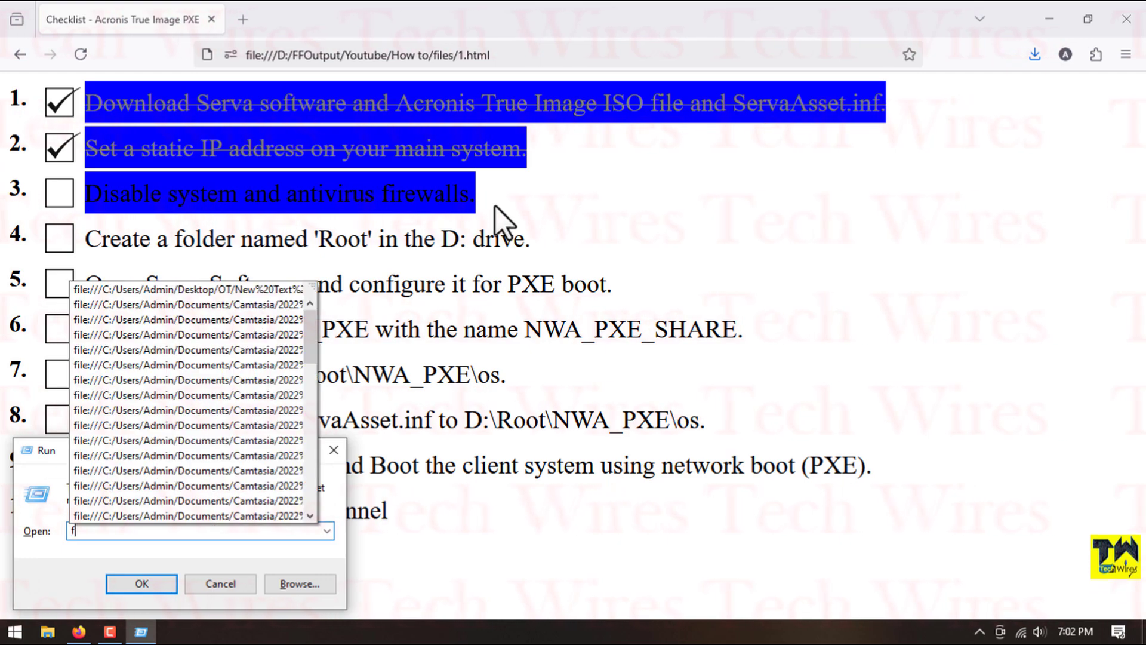
type("irewa")
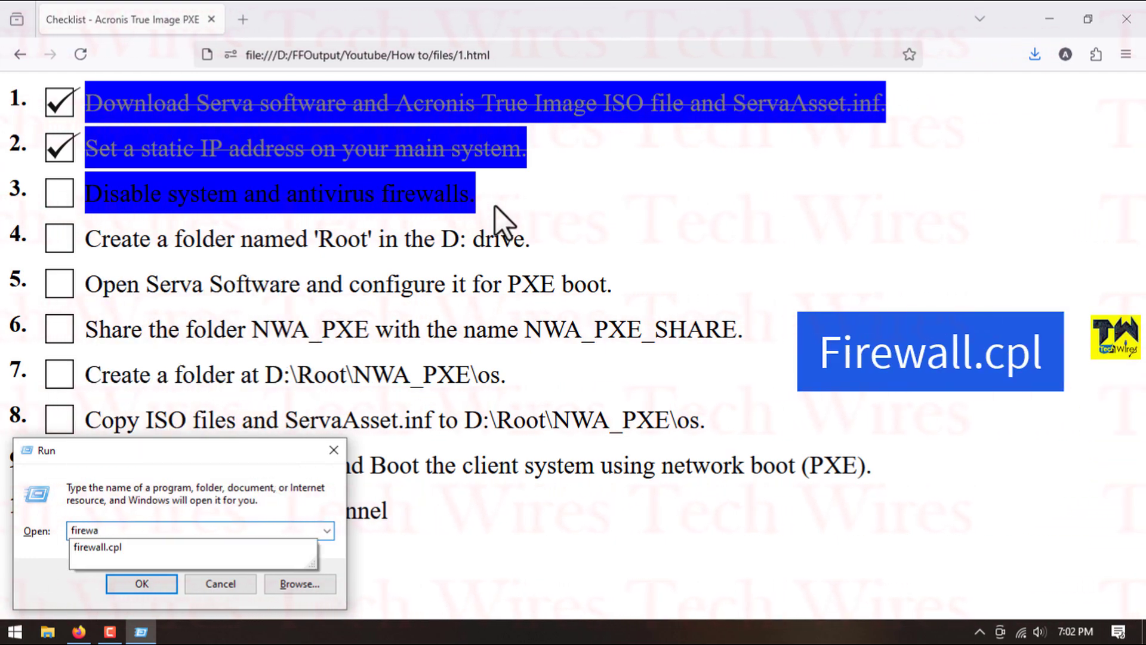
key("Down")
key("Return")
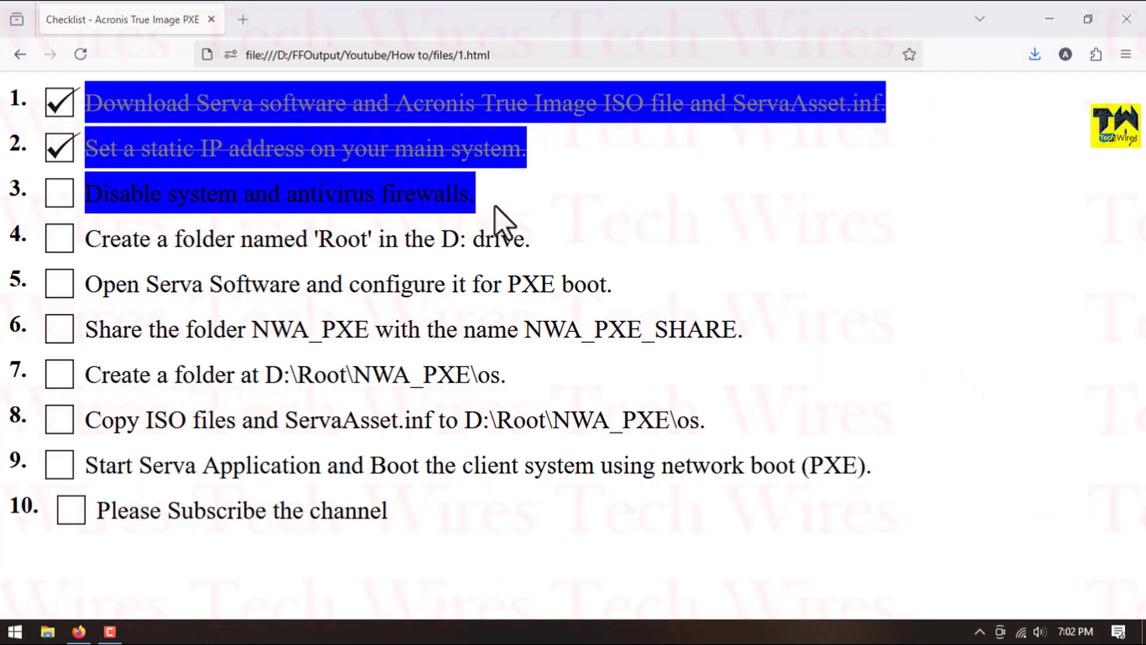
left_click(73, 171)
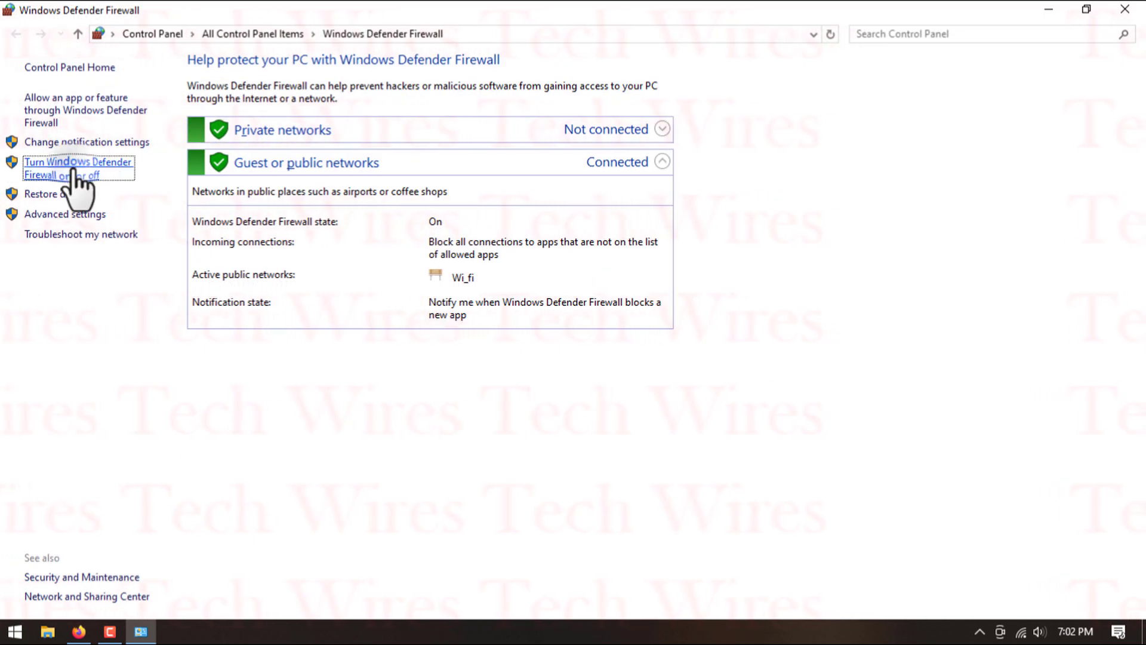
- Turn off Windows Defender Firewall for both private and public networks and mark checklist item 3 as done
left_click(380, 188)
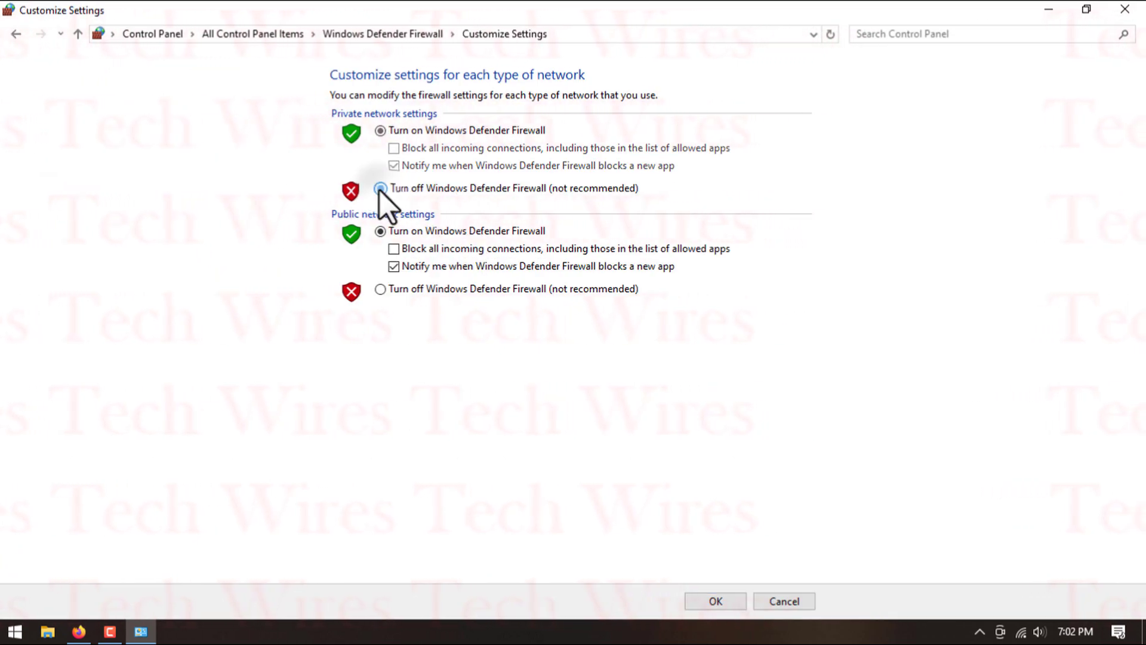
left_click(380, 289)
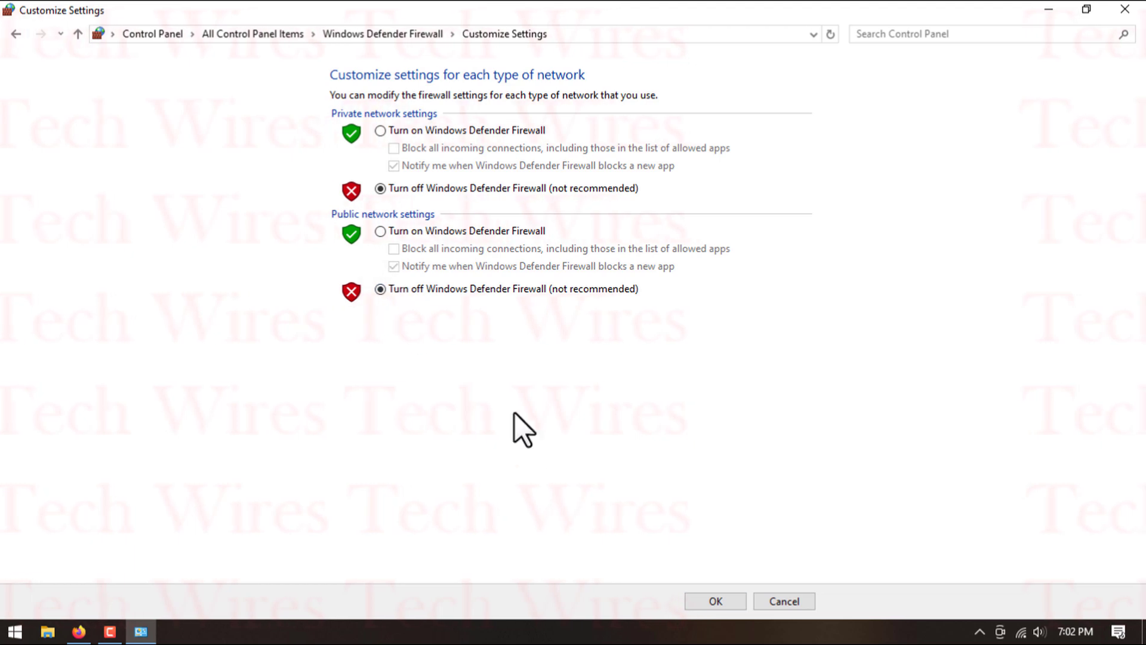
left_click(720, 604)
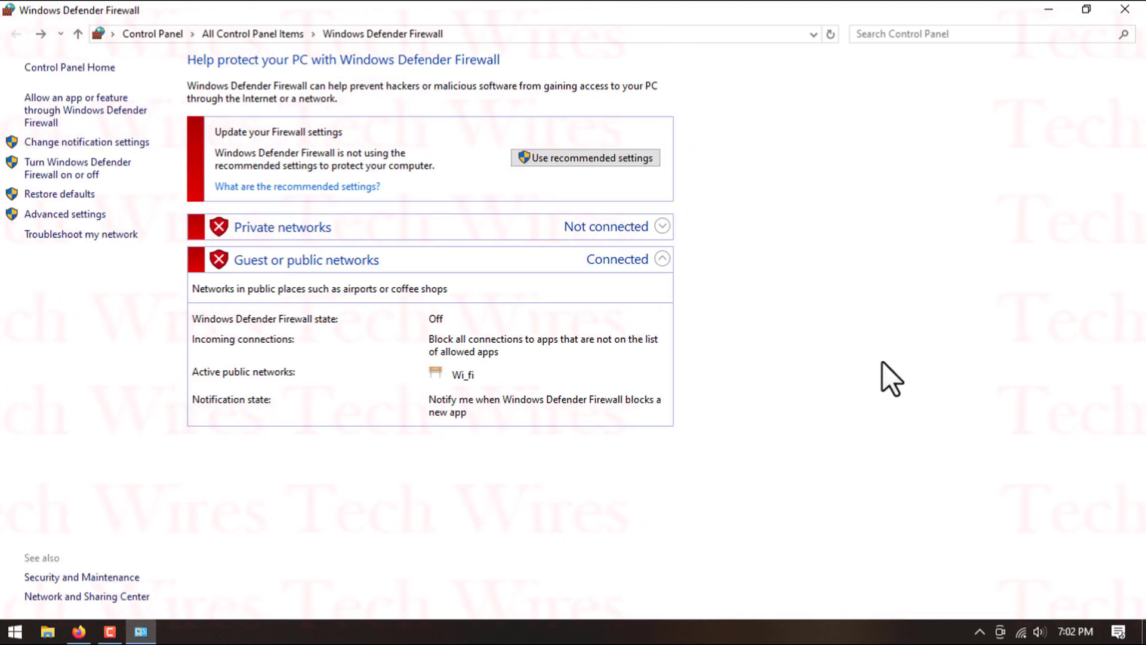
left_click(1114, 16)
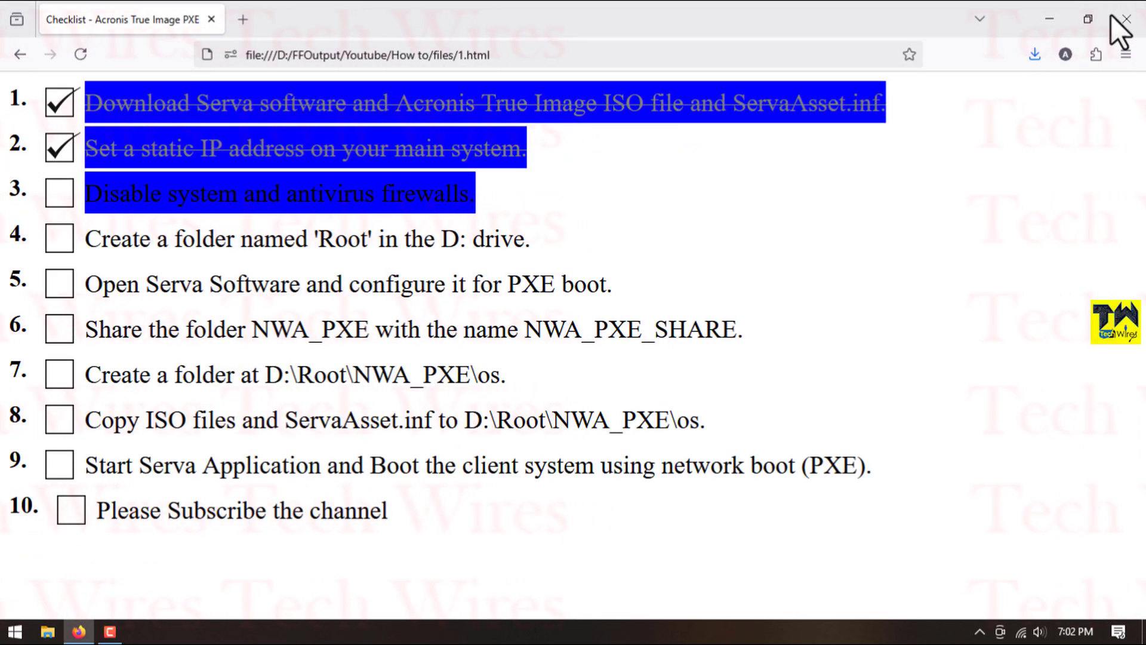
left_click(55, 200)
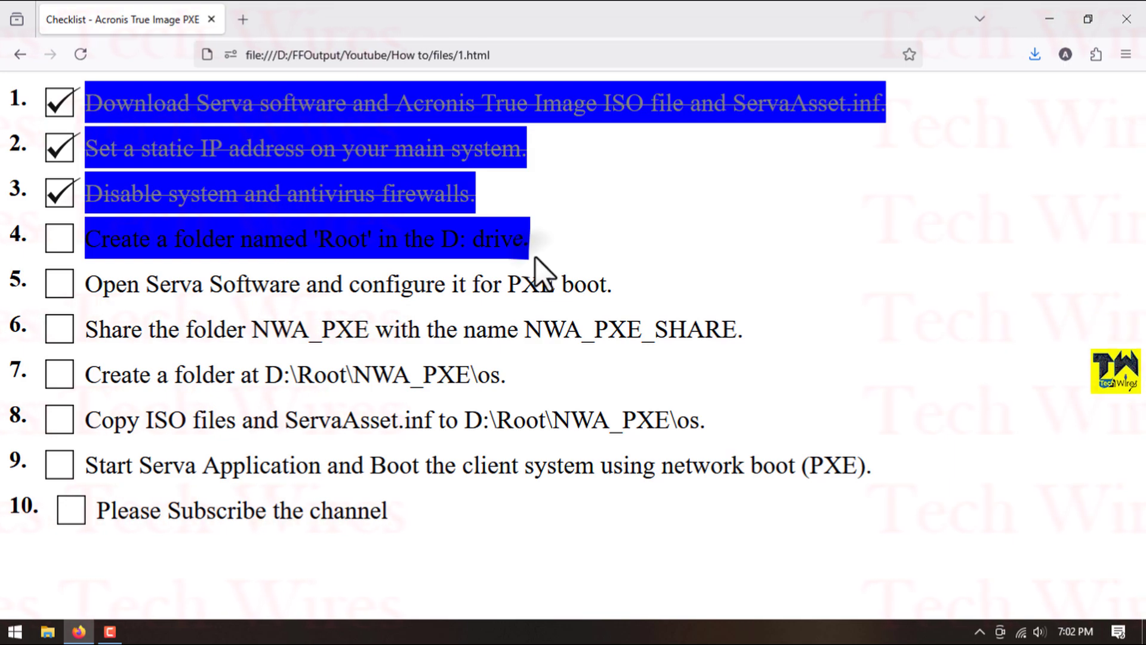
- Create a folder named root on the D: drive and mark checklist item 4 as done
left_click(50, 635)
double_click(427, 258)
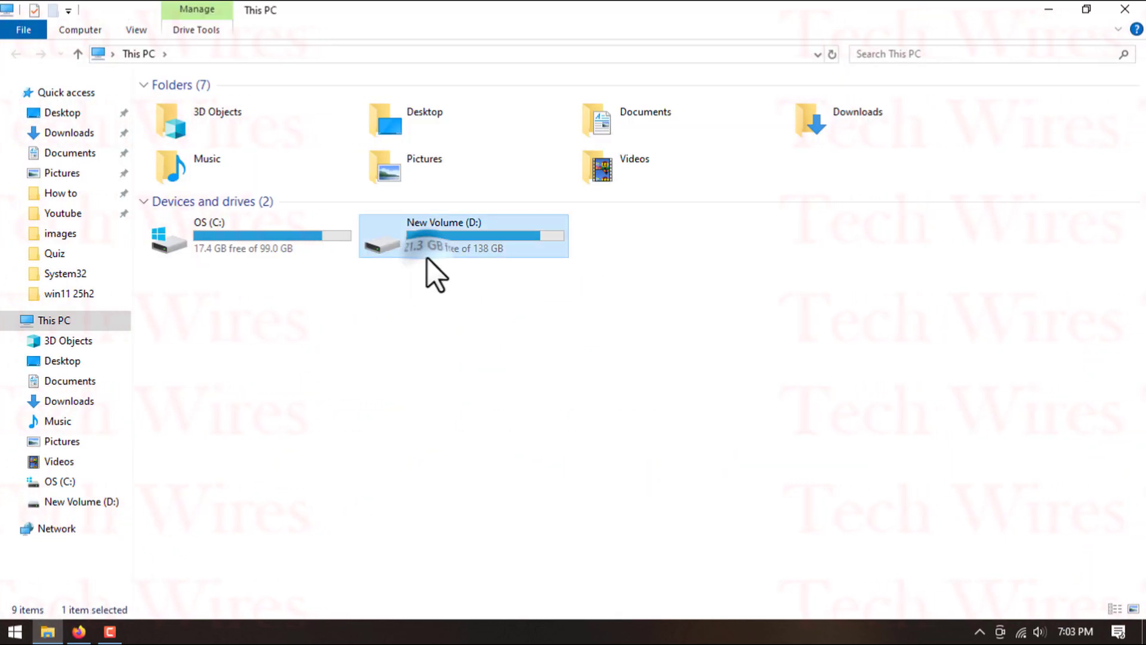
right_click(361, 188)
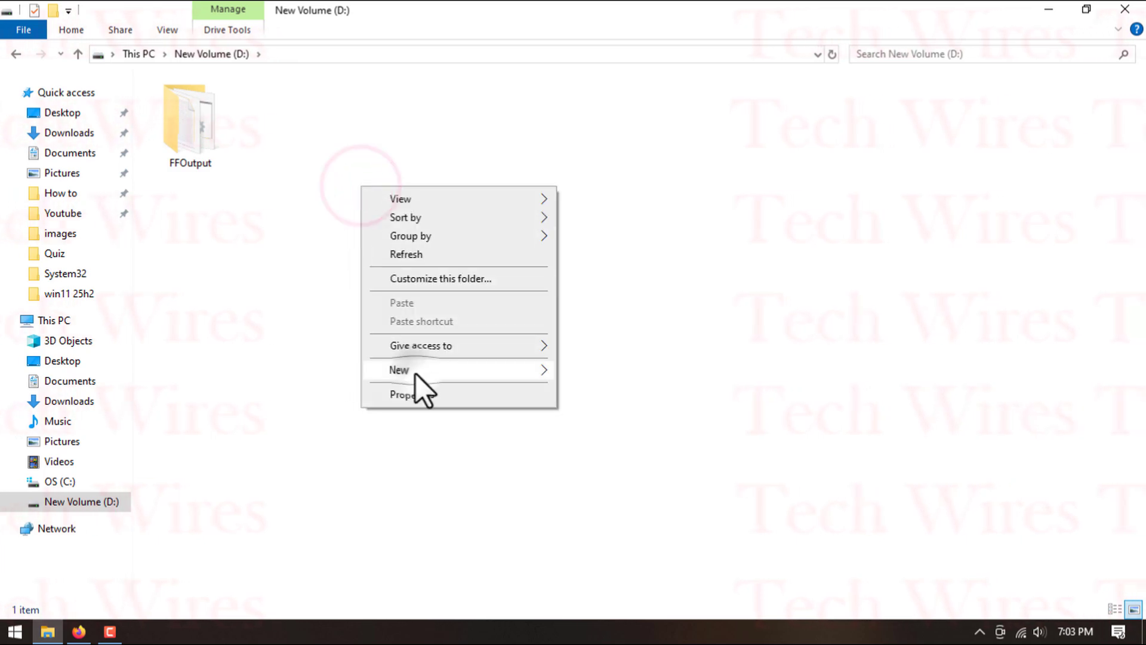
mouse_move(416, 373)
left_click(626, 106)
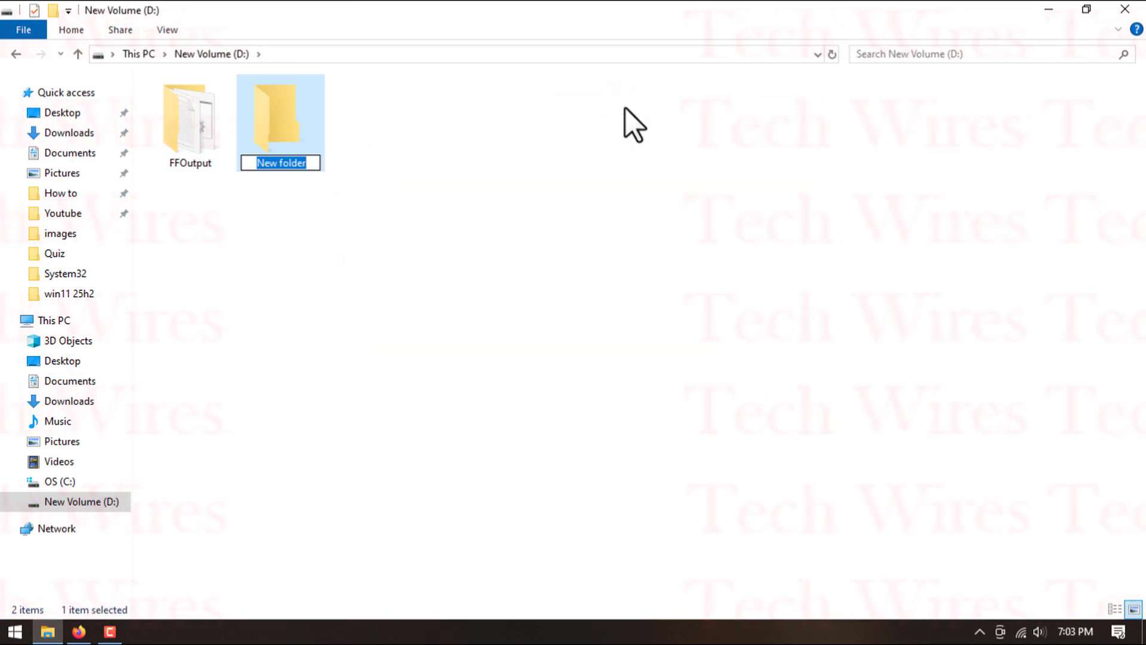
key("Return")
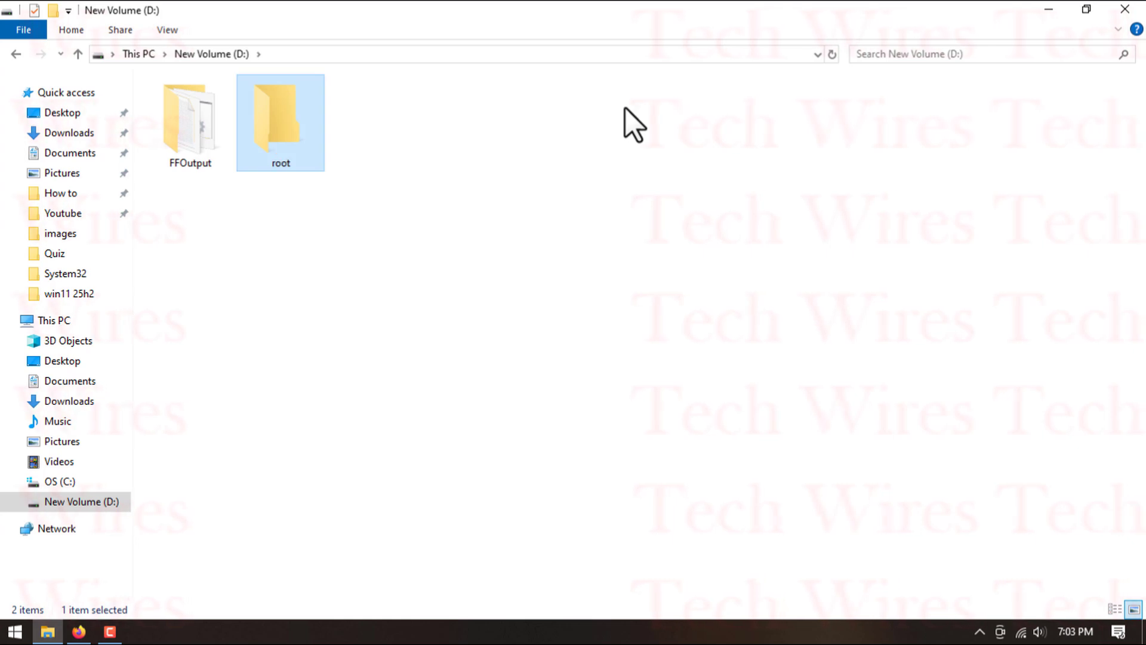
left_click(1122, 11)
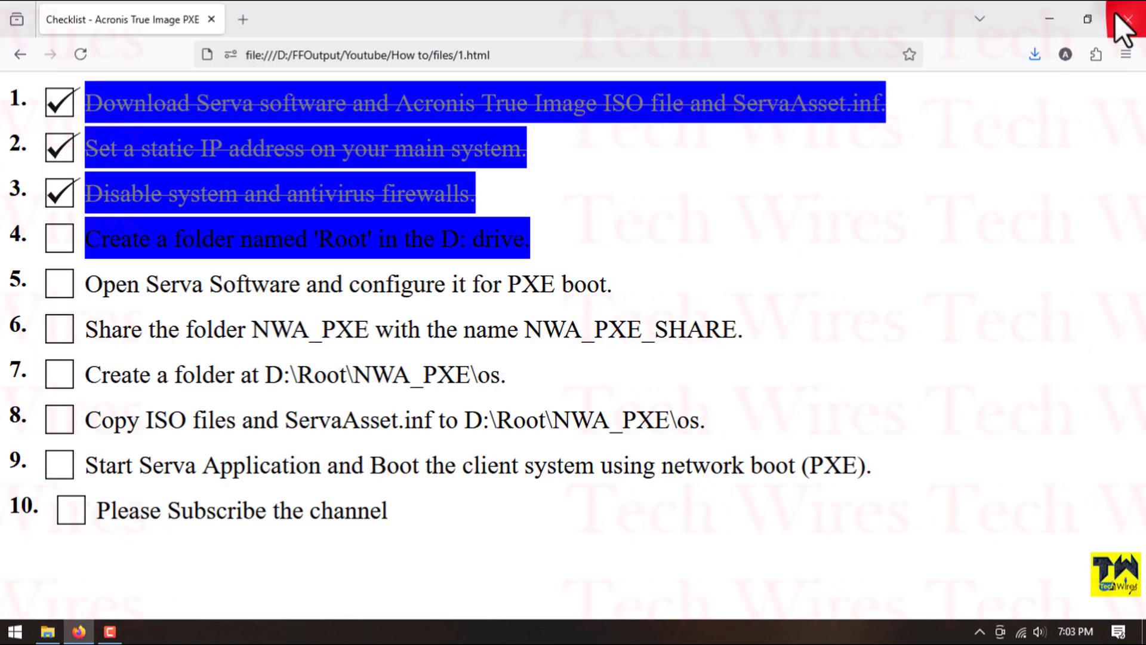
left_click(61, 242)
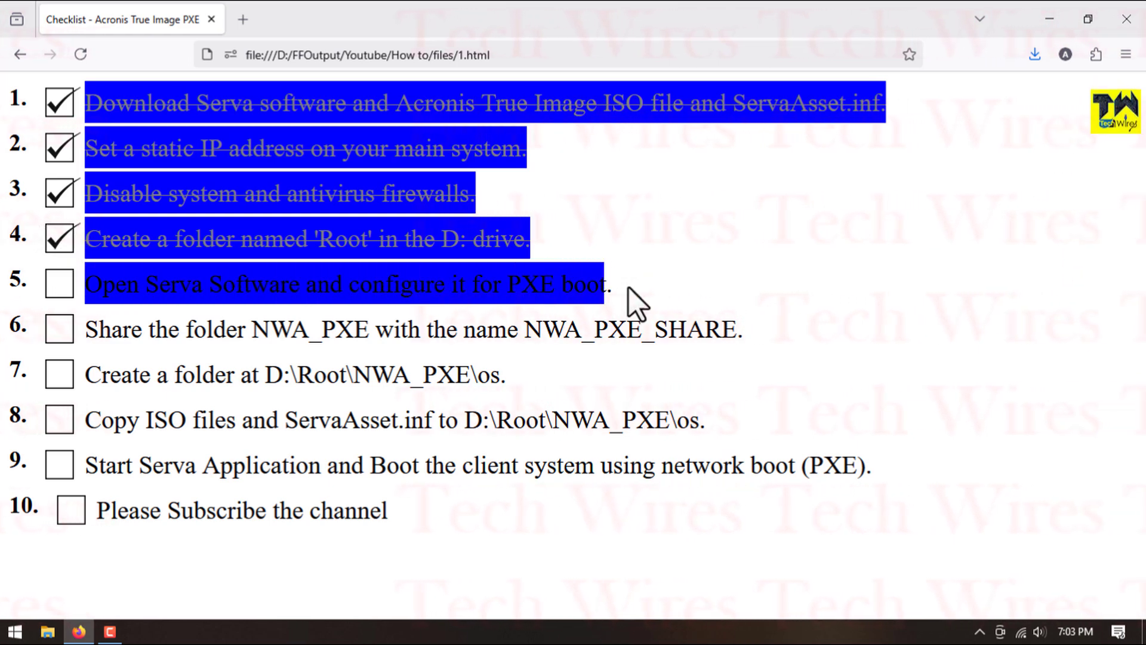
- Extract Serva_Community_v5.0.0-24072914.zip into its own folder inside the Required Soft folder on the desktop
left_click(1051, 20)
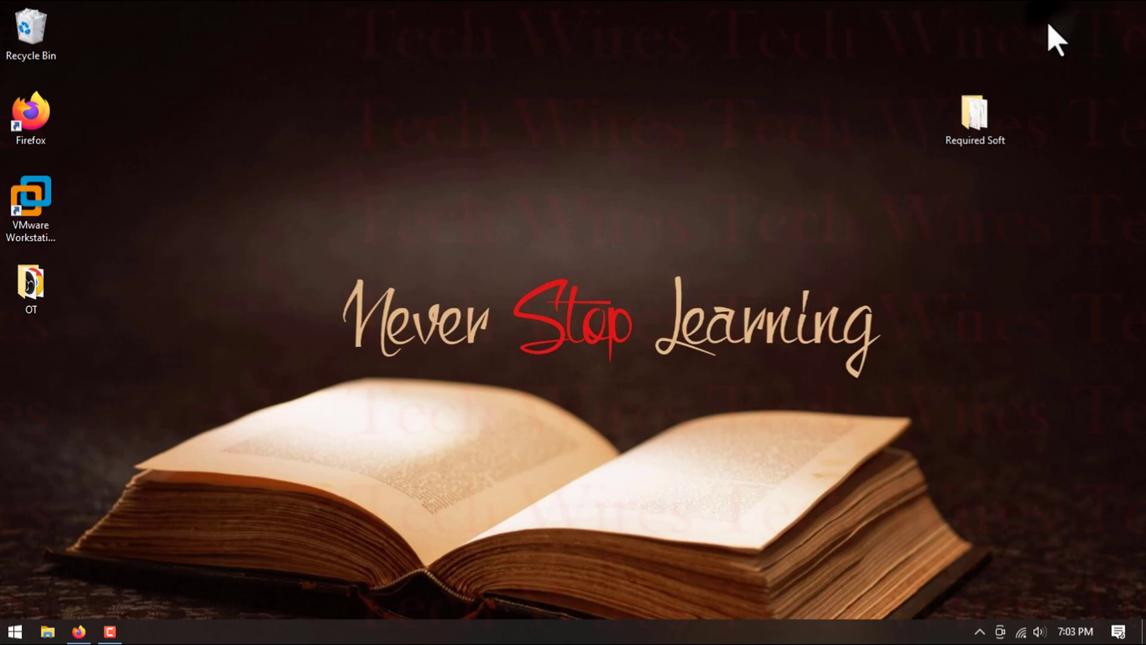
double_click(978, 111)
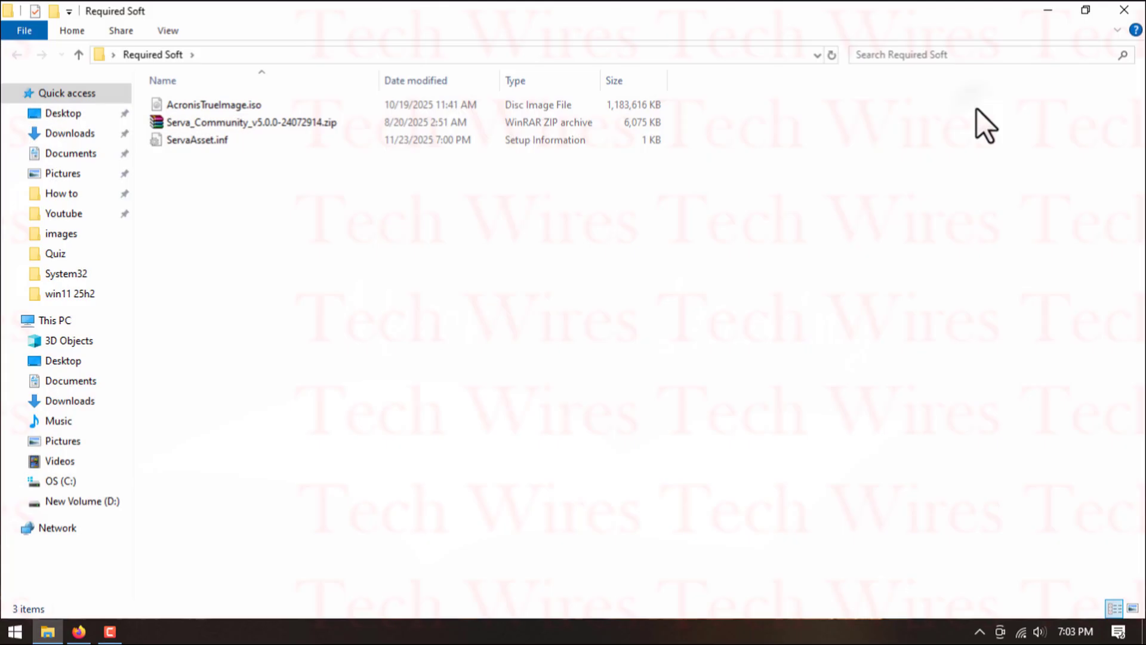
right_click(227, 124)
left_click(314, 230)
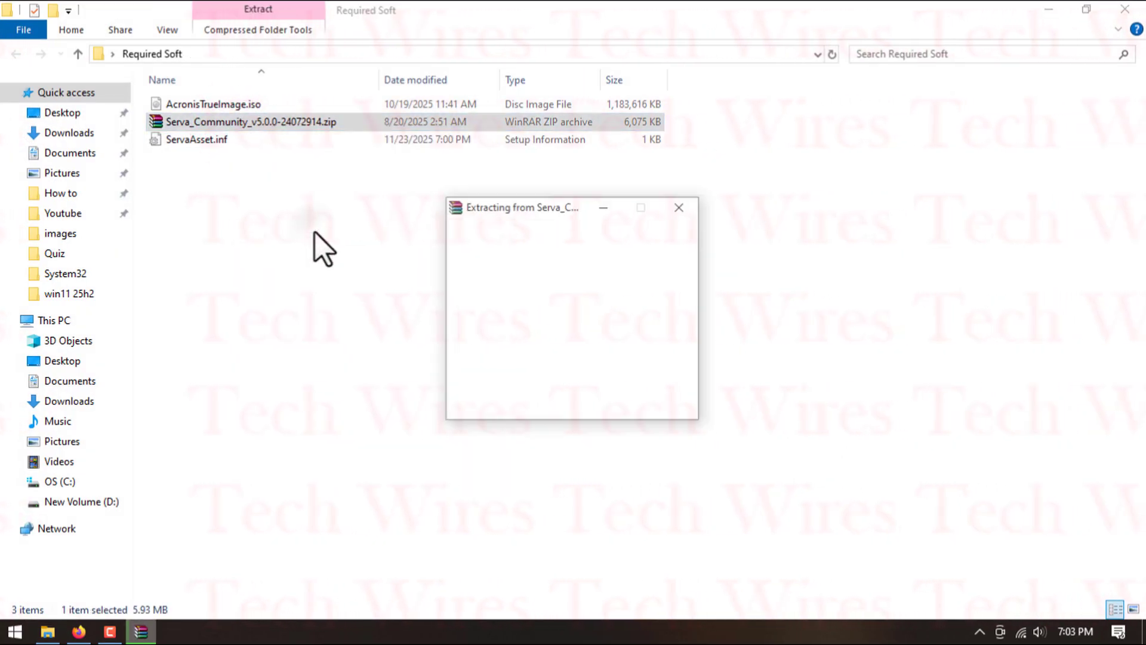
- Launch Serva64.exe from the extracted Serva_Community_v5.0.0-24072914 folder and dismiss its Community edition and license notices
double_click(249, 105)
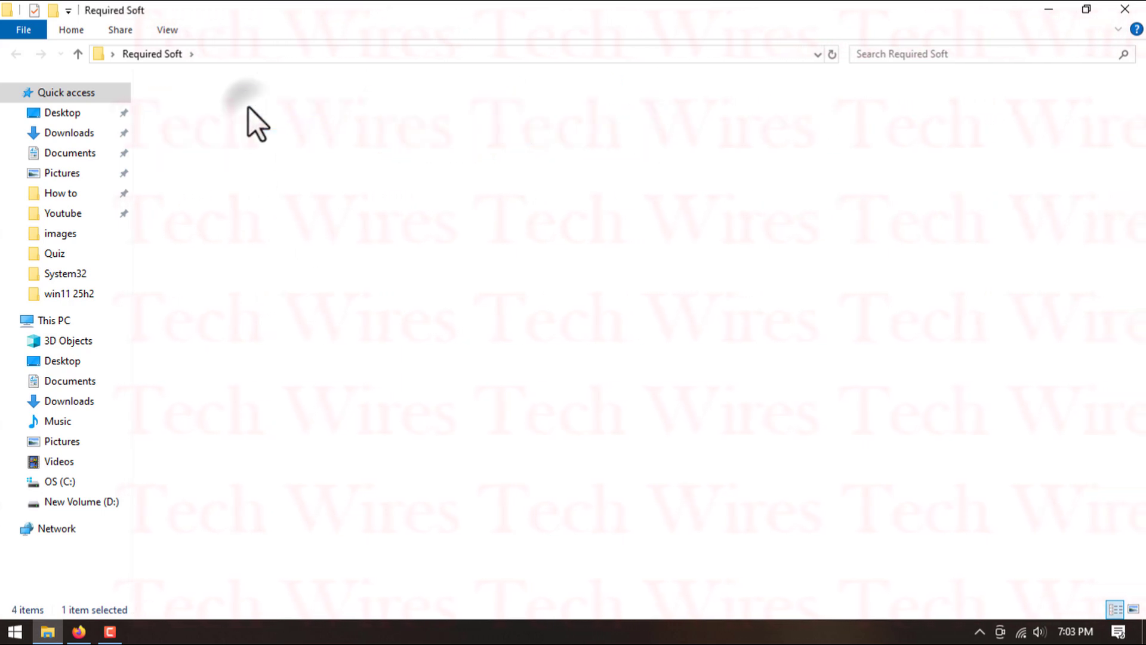
double_click(213, 144)
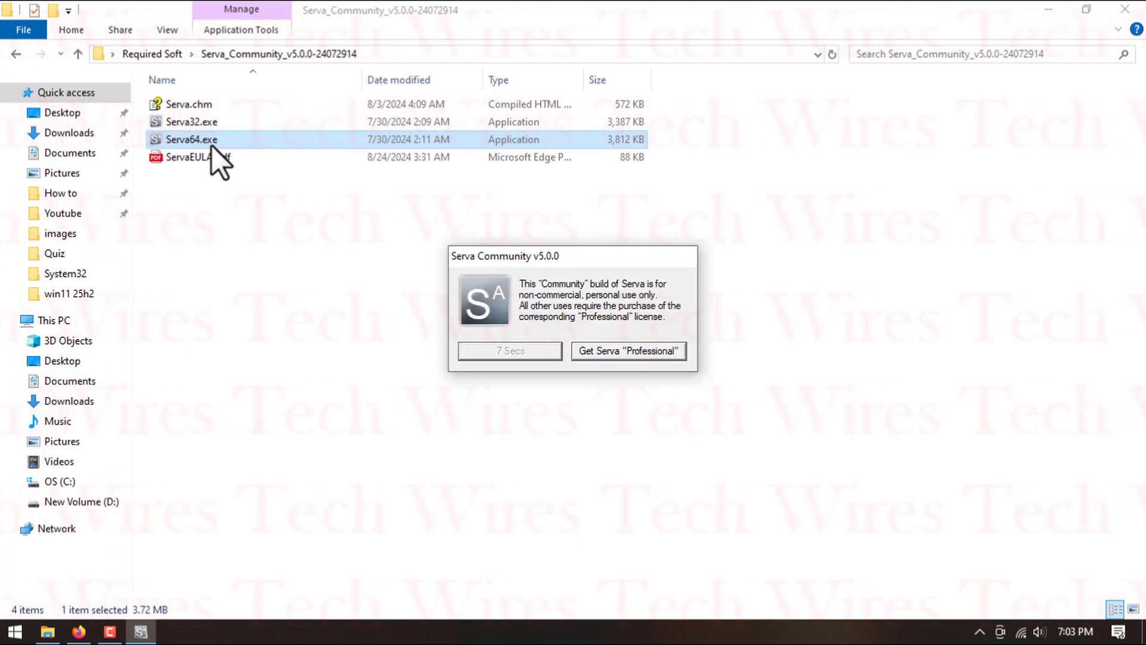
left_click(471, 353)
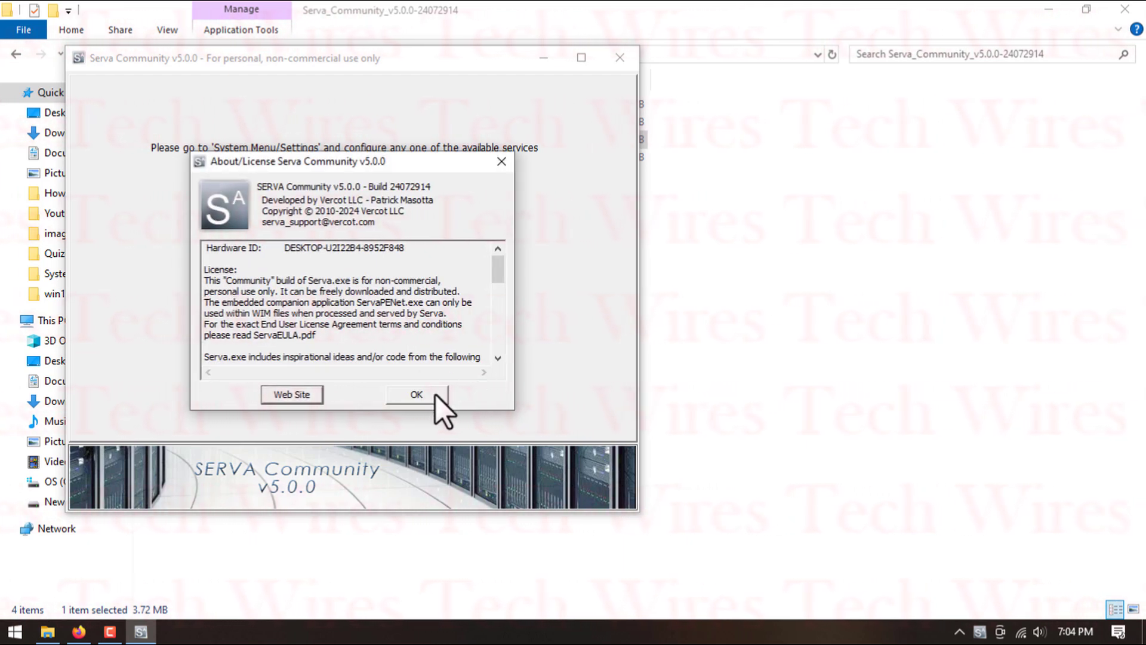
left_click(430, 391)
left_click_drag(235, 60, 499, 76)
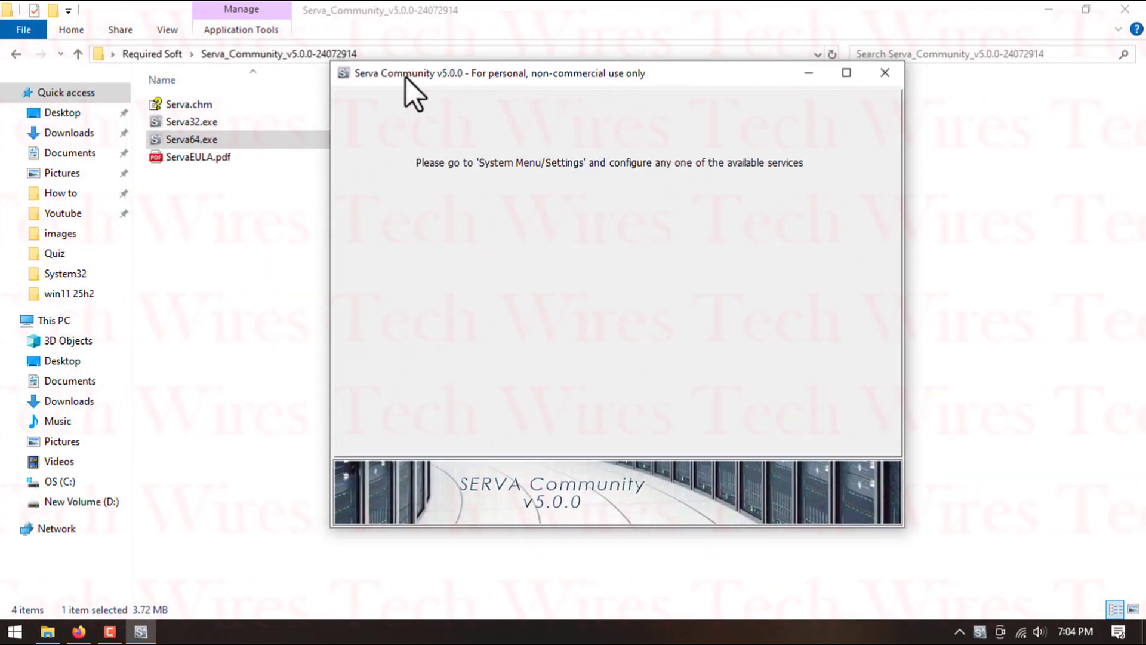
- In Serva's settings, enable the TFTP server and bind it to the address 10.1.1.1
left_click(345, 74)
left_click(348, 93)
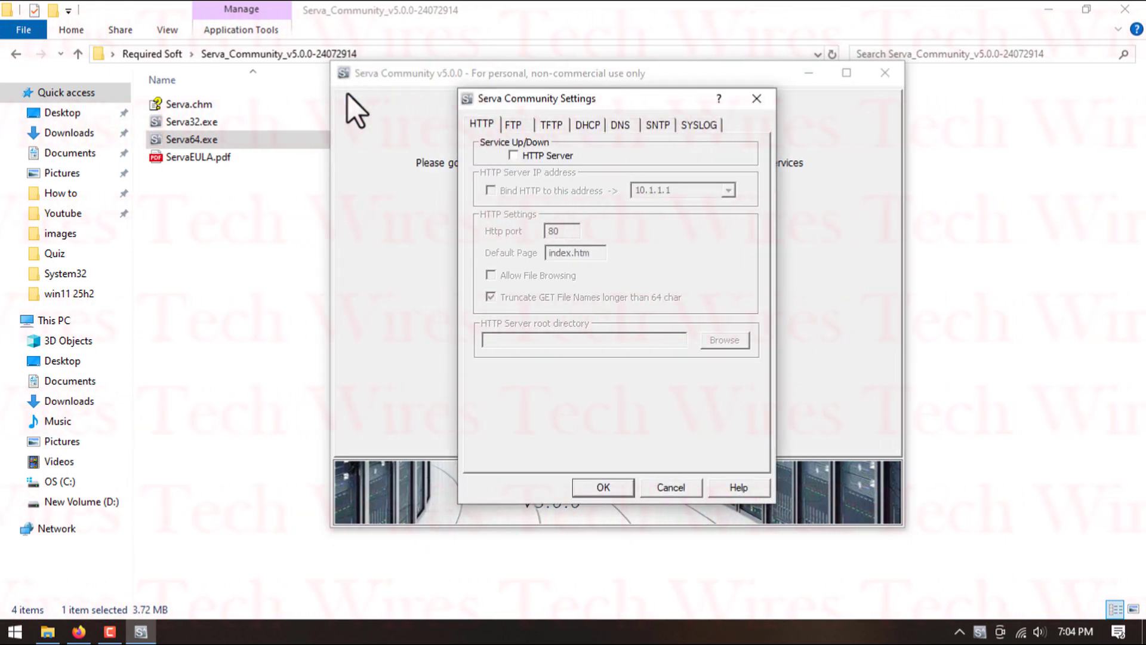
left_click(545, 127)
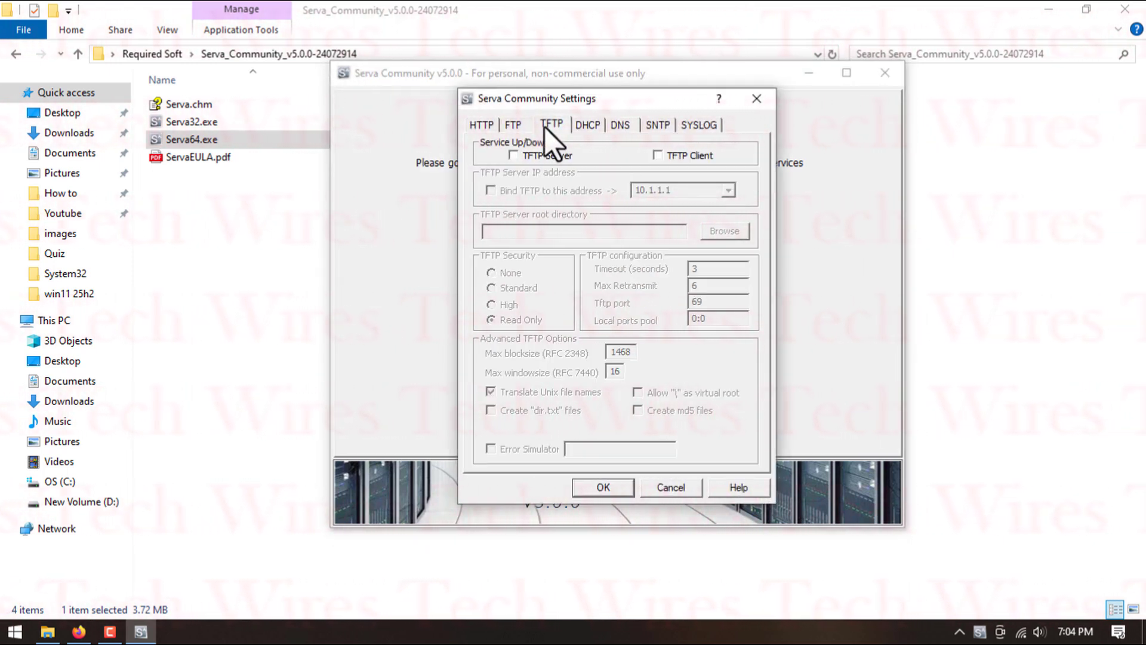
left_click(543, 154)
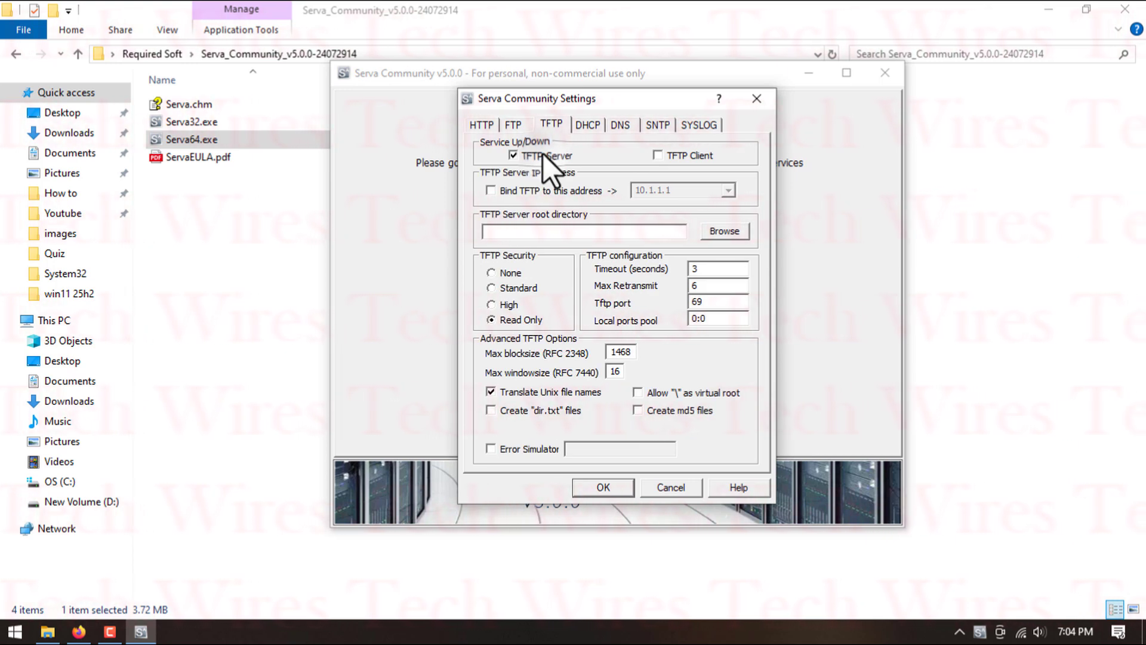
left_click(546, 190)
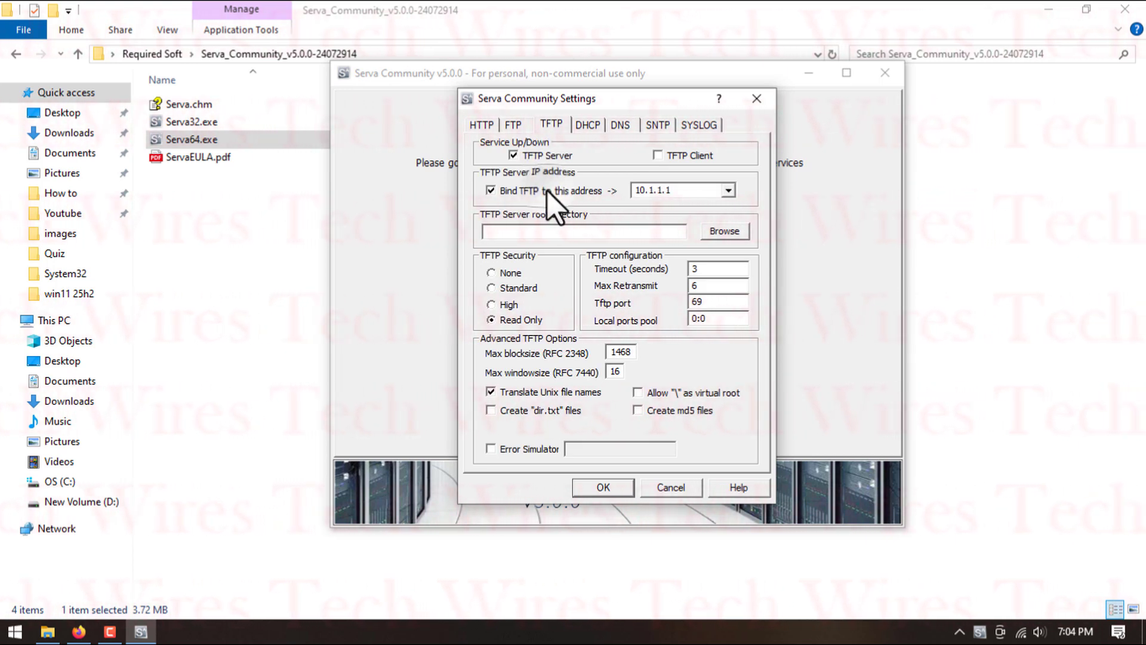
- Set the TFTP server root directory to the root folder on the D: drive
left_click(729, 230)
left_click(507, 317)
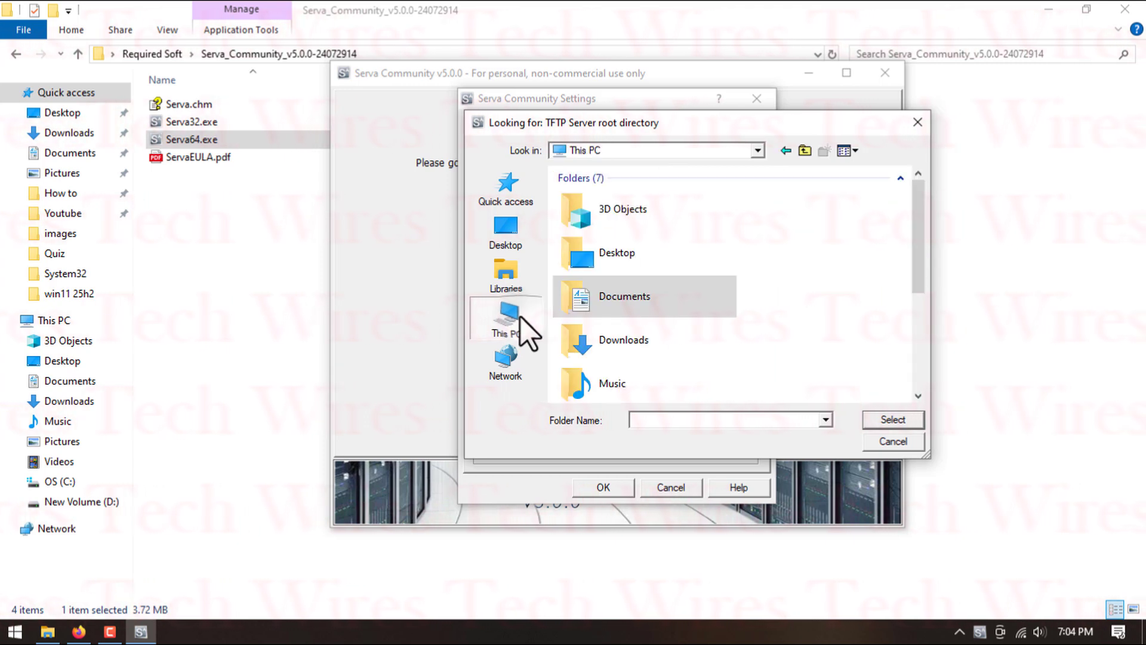
scroll(642, 388, "down", 5)
double_click(639, 382)
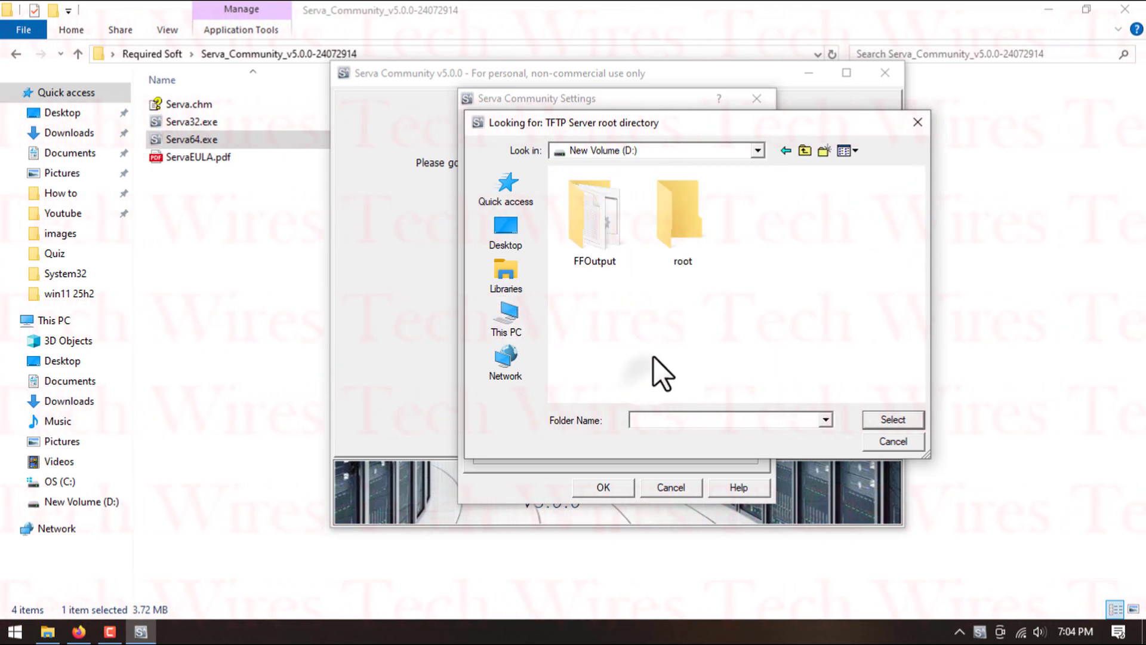
double_click(690, 231)
left_click(884, 419)
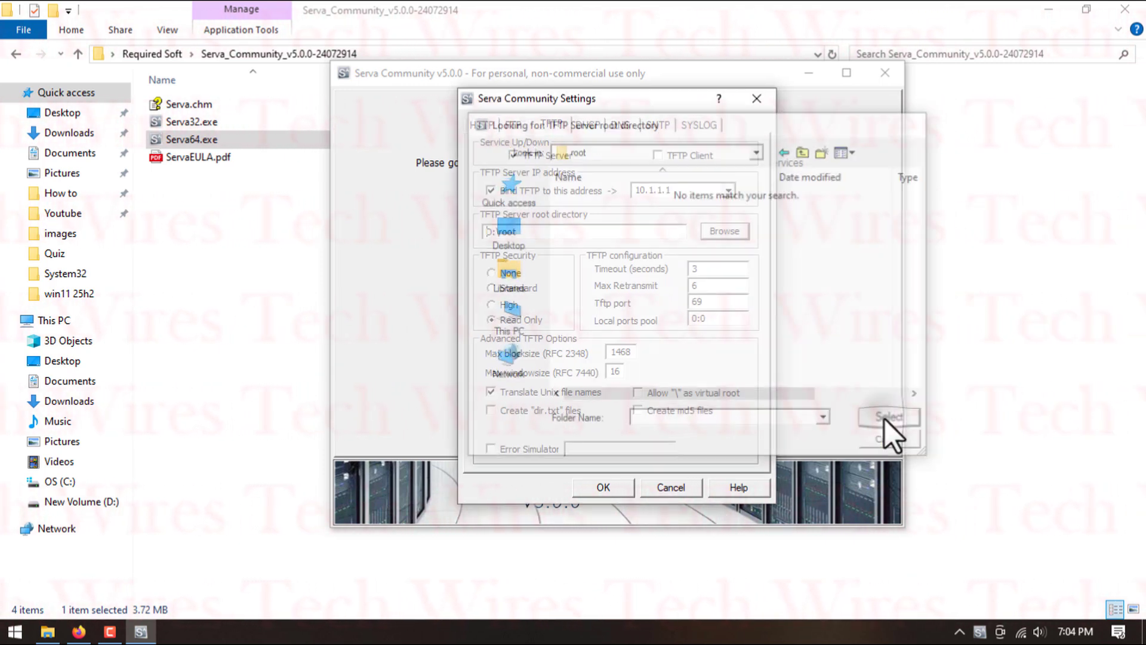
- Enable the DHCP server with the BINL add-on and bind DHCP to the address 10.1.1.1
left_click(590, 126)
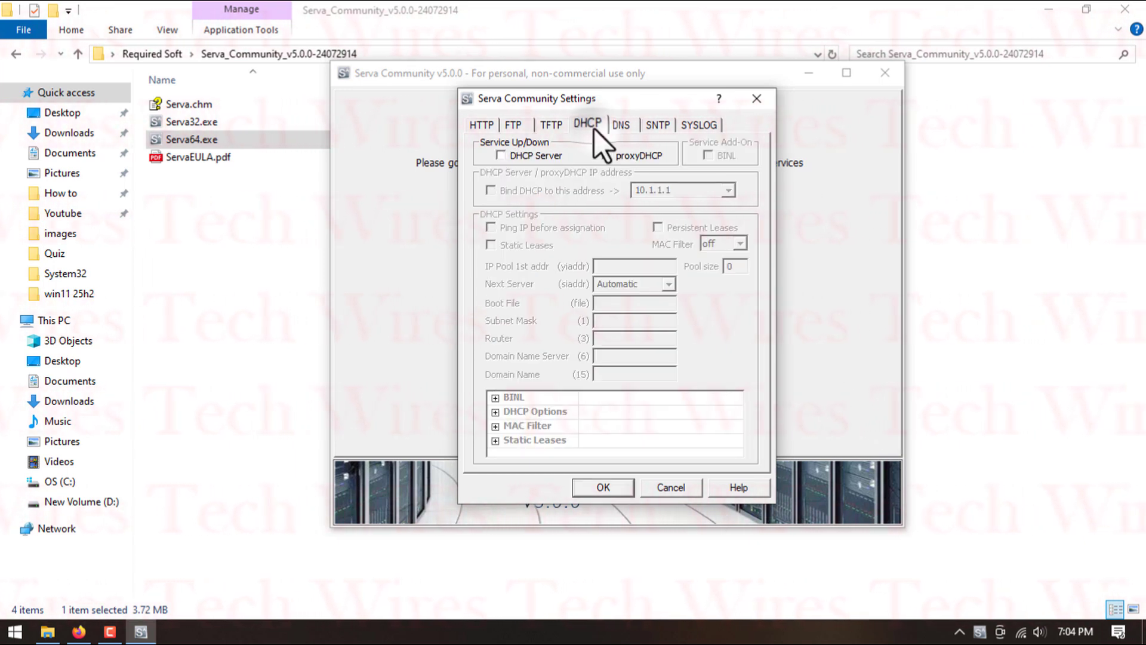
left_click(546, 157)
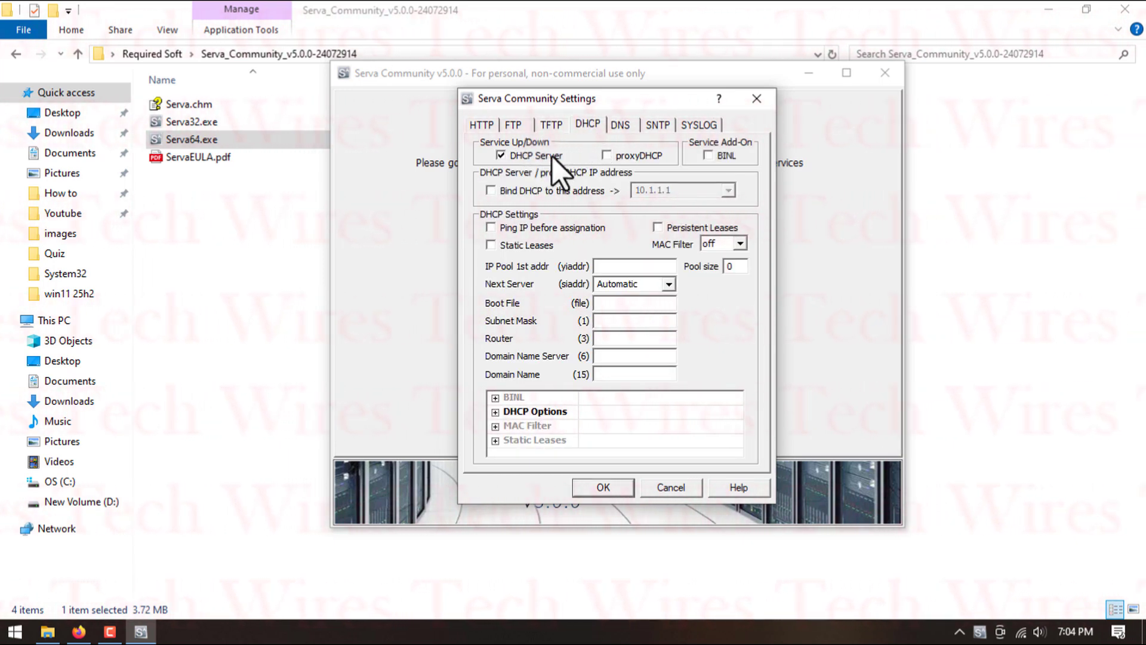
left_click(721, 157)
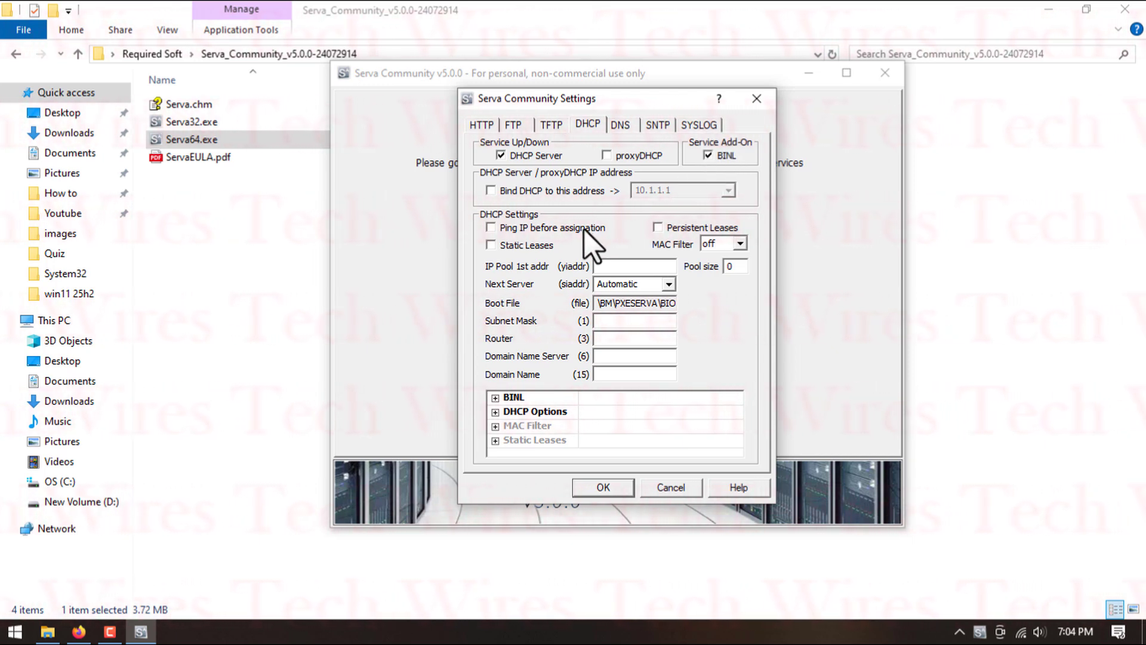
left_click(554, 191)
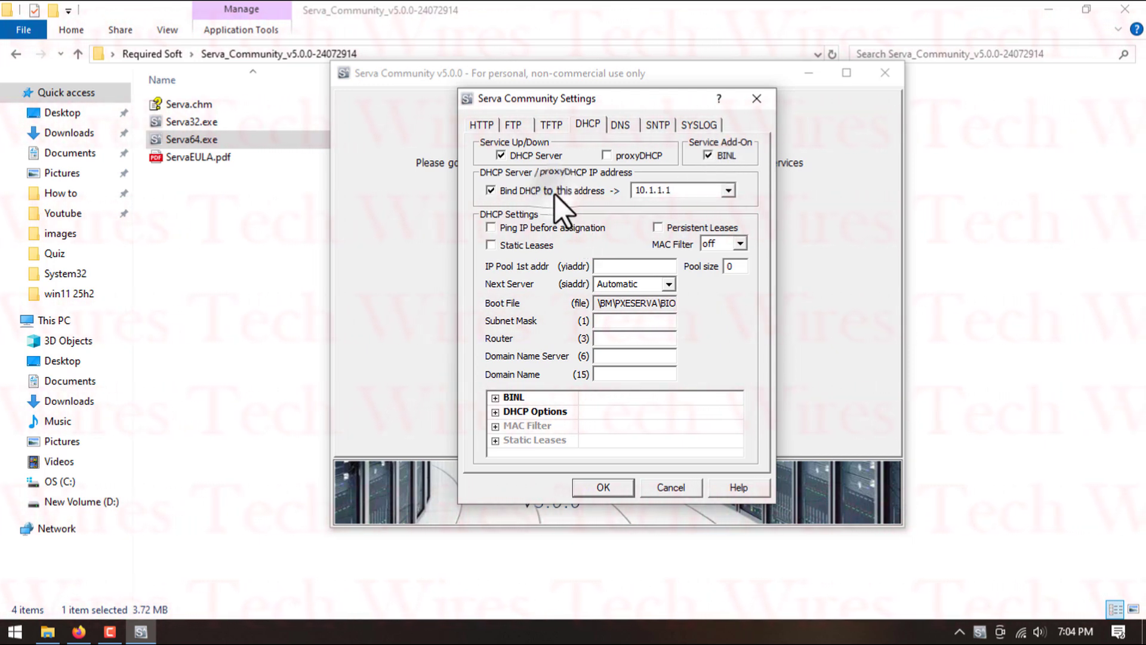
- Set the DHCP pool's first address to 10.1.1.2, the pool size to 10 and the subnet mask to 255.0.0.0
left_click(607, 265)
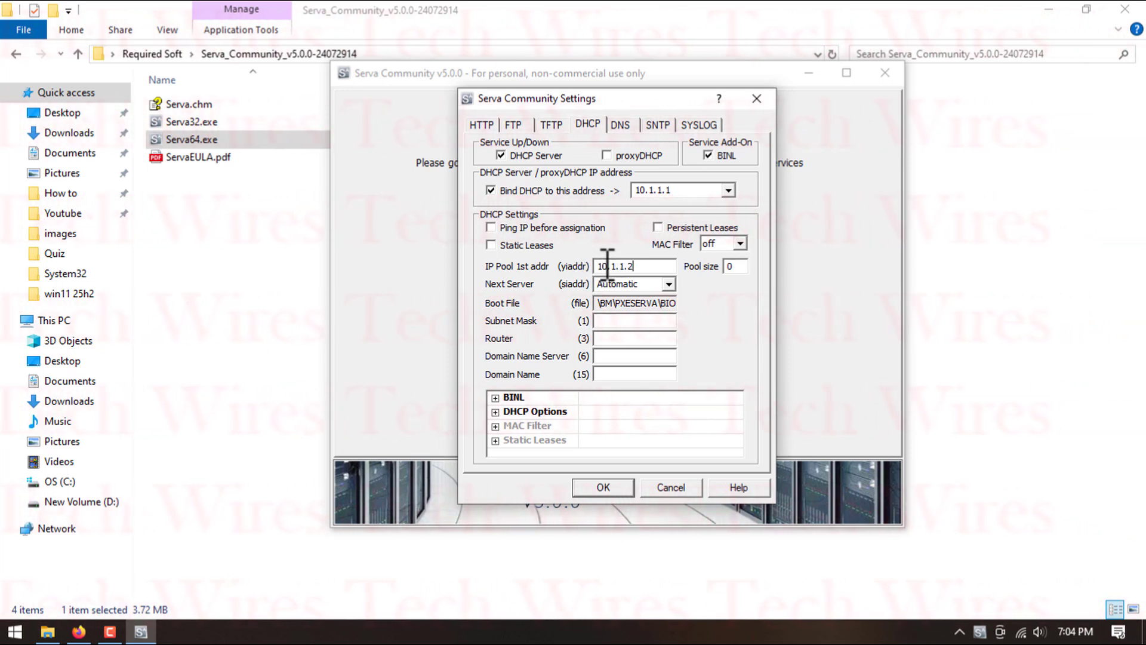
type("10")
left_click(595, 326)
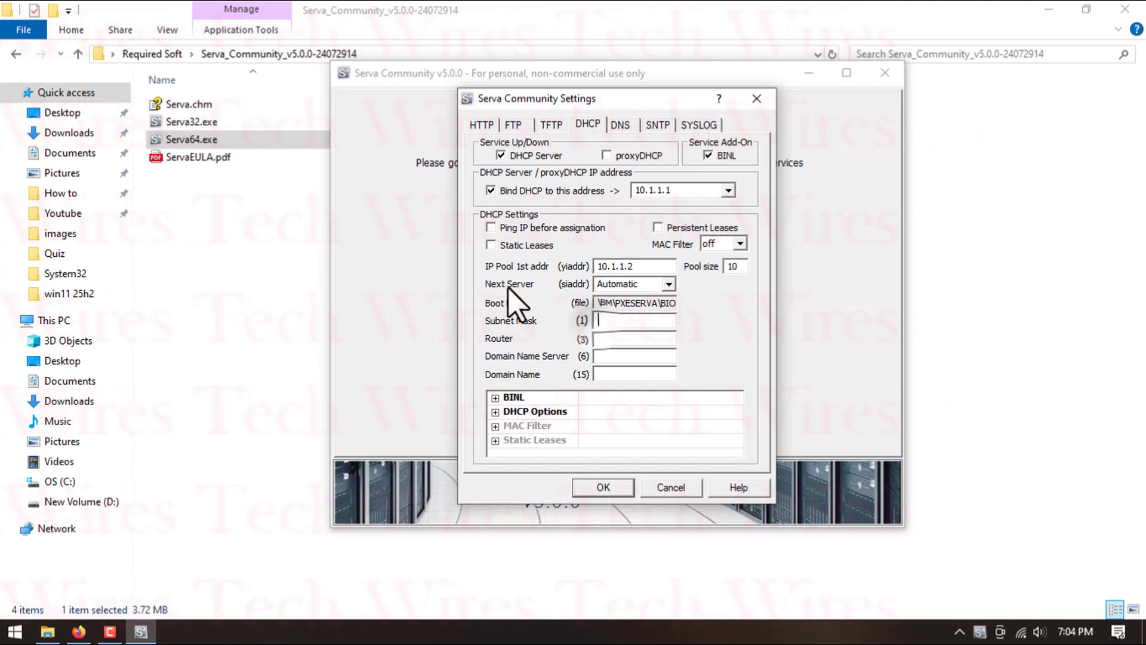
type("255.0.0.0")
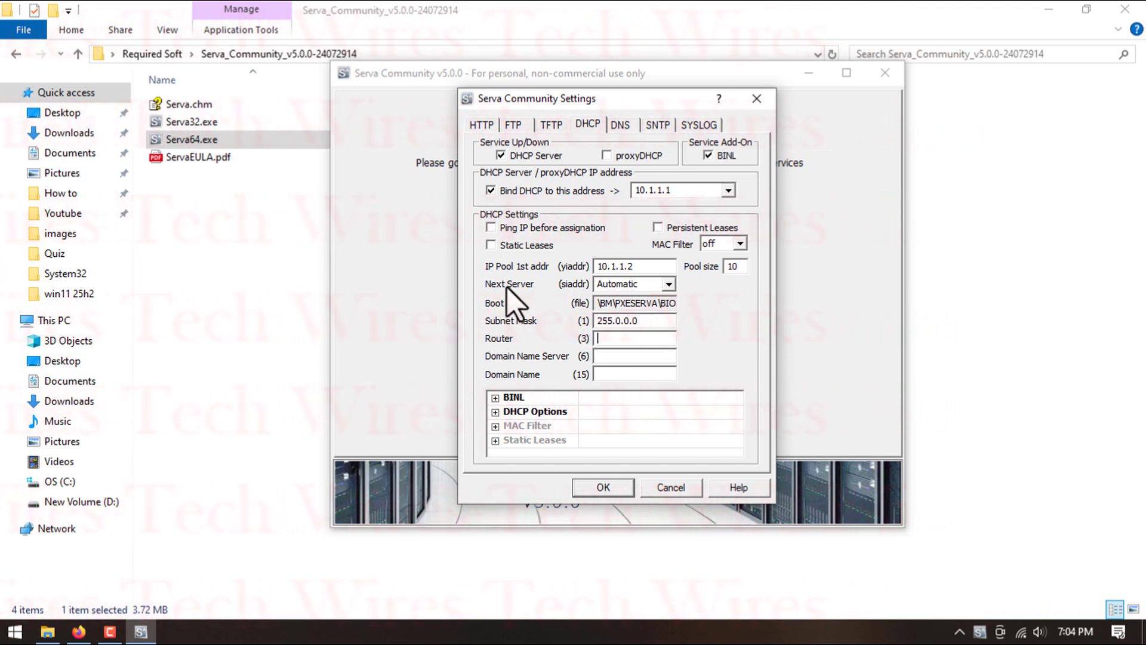
- Set the DHCP router, domain name server and domain name to 10.1.1.1 and save the Serva settings
key("Tab")
type("10.1.1.1")
key("Tab")
type("10.1.1.1")
key("Tab")
type("10.1.1.1")
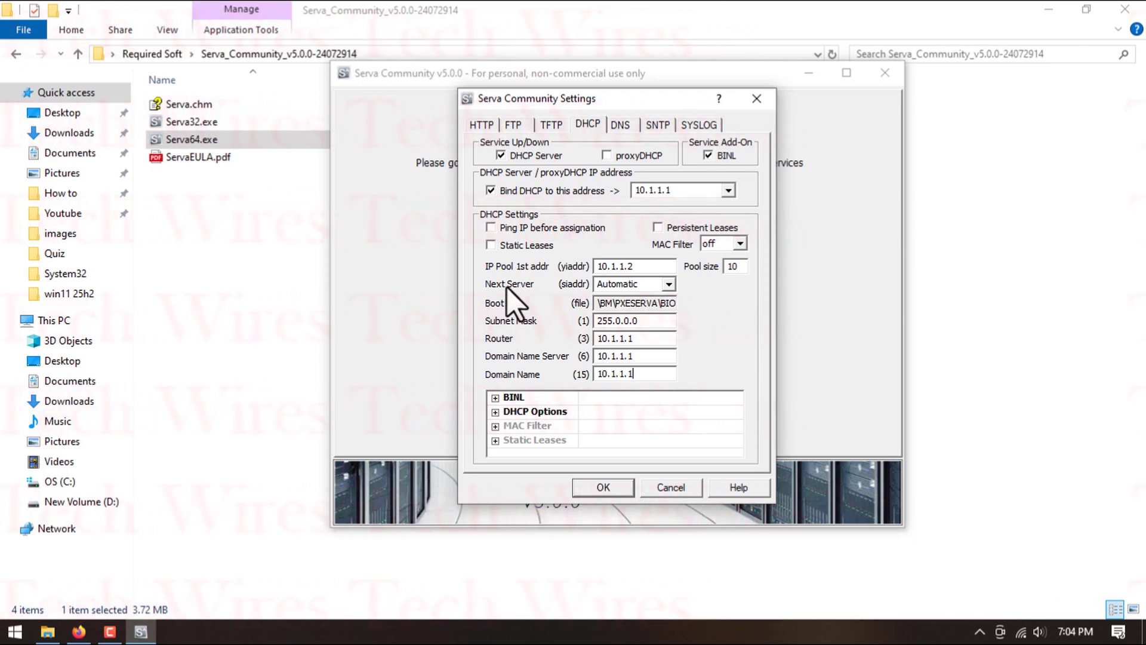
left_click(618, 487)
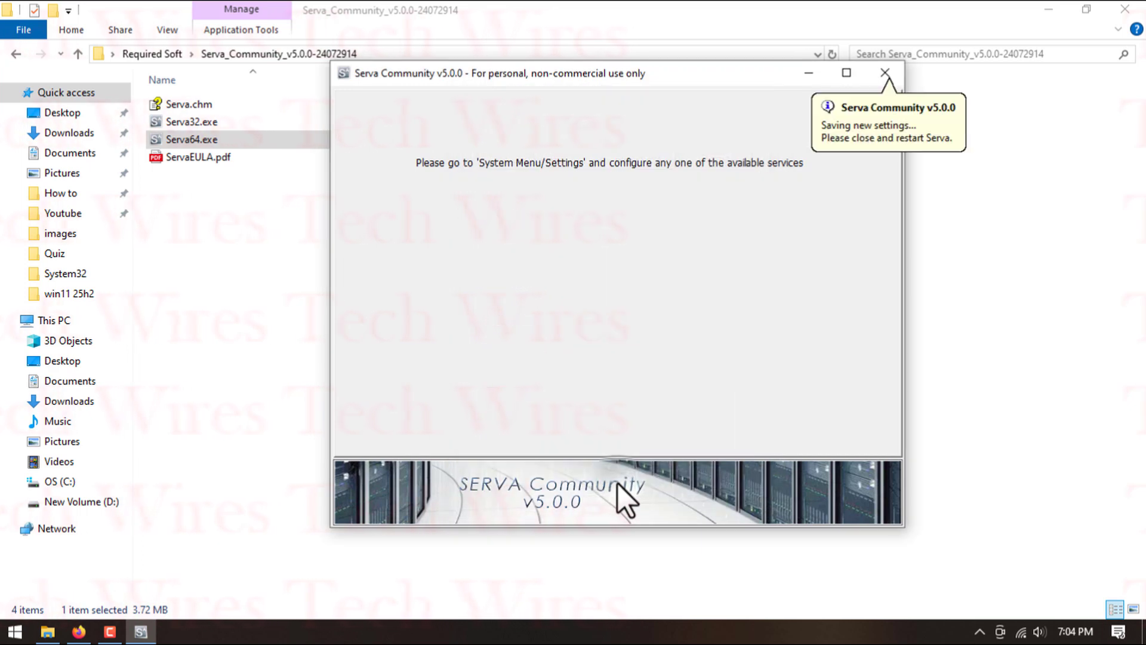
- Restart Serva64.exe to apply the new settings and review the log entries for the created menu.def files
left_click(885, 74)
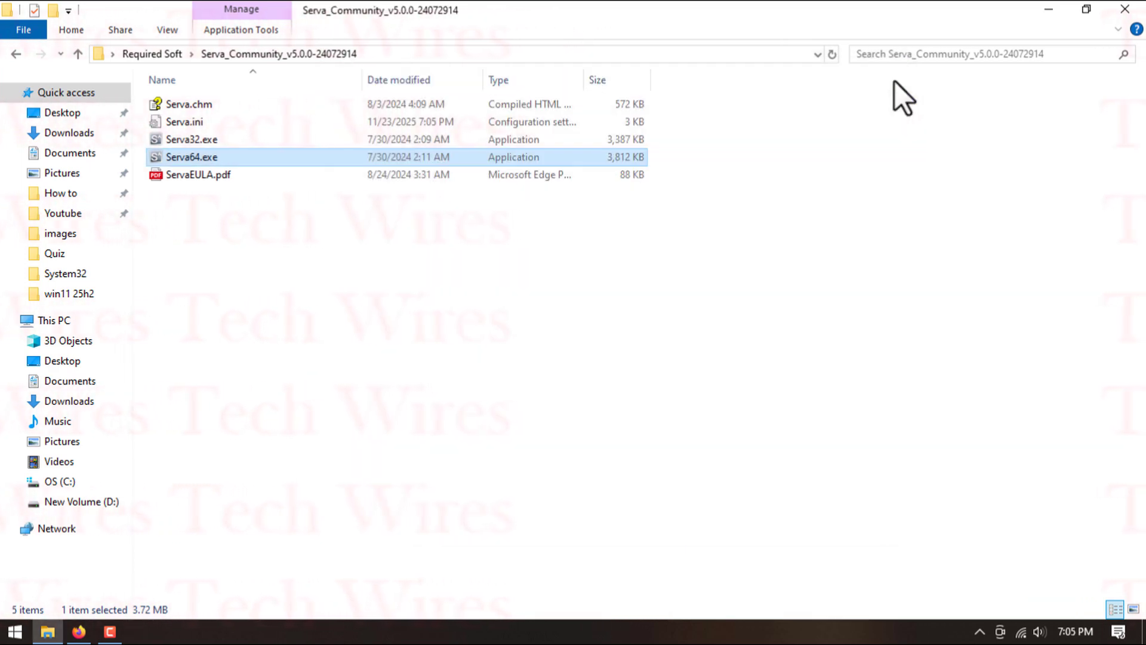
double_click(204, 156)
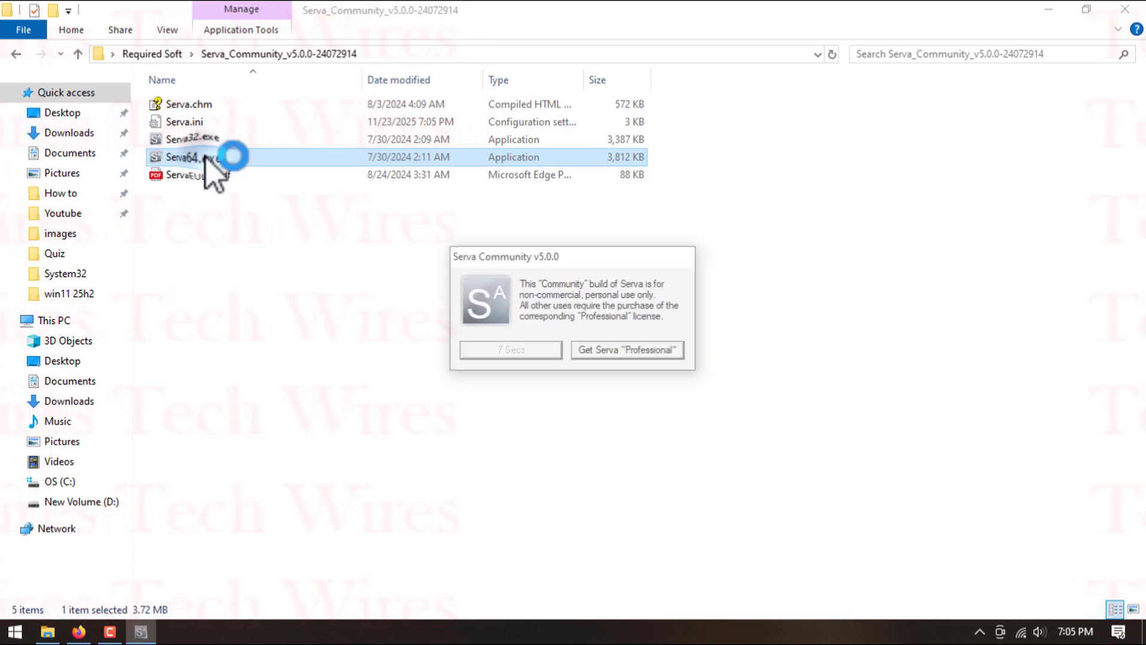
left_click(496, 348)
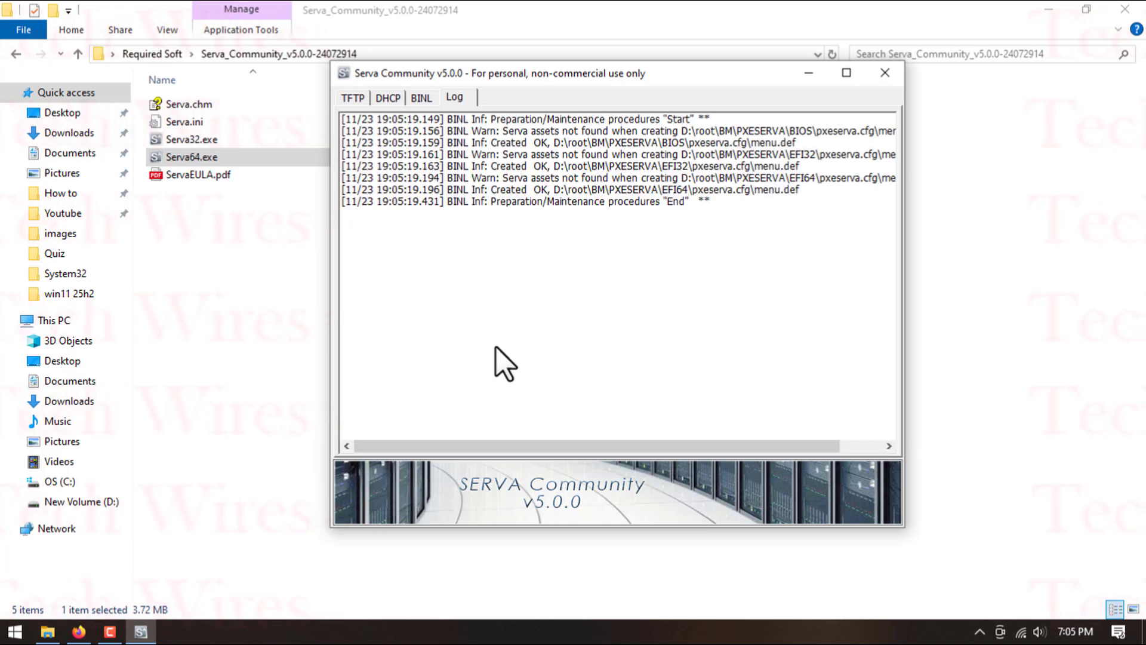
left_click(559, 190)
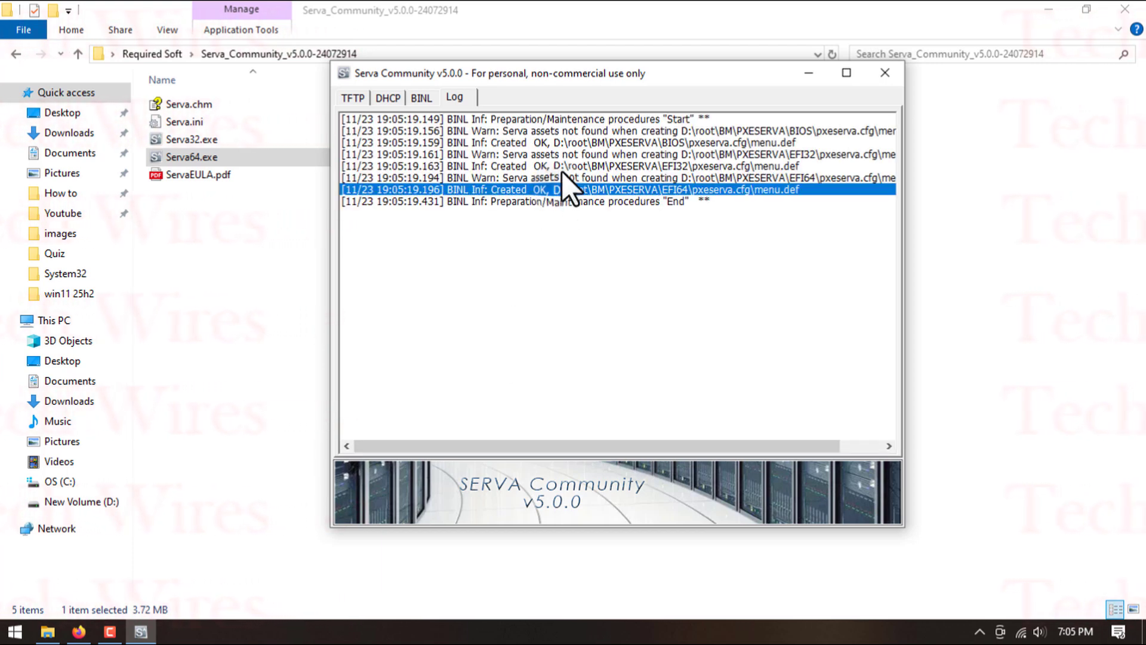
left_click(563, 168)
left_click(579, 144)
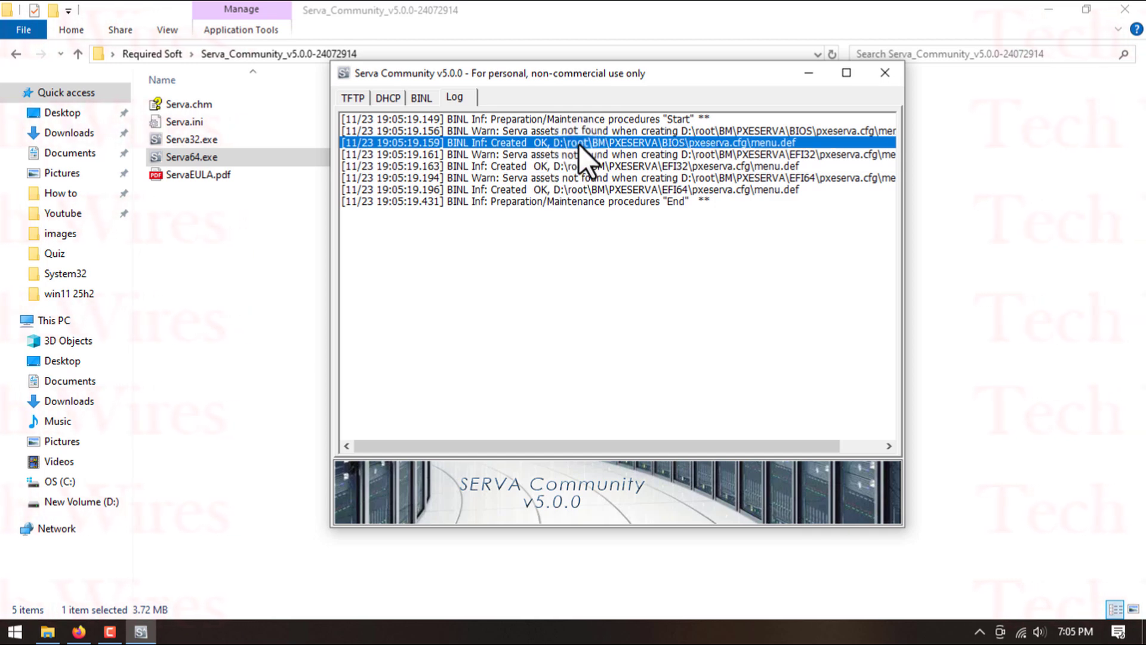
- Close Serva and its folder window, and mark checklist item 5 as done in Firefox
left_click(885, 71)
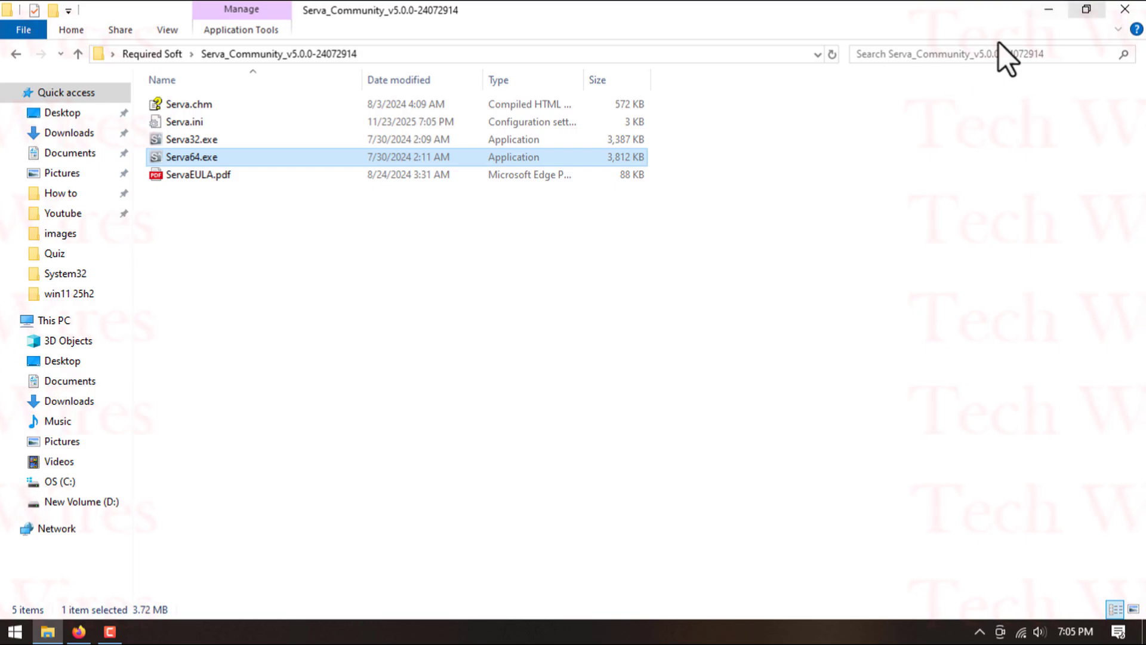
left_click(1125, 9)
left_click(95, 631)
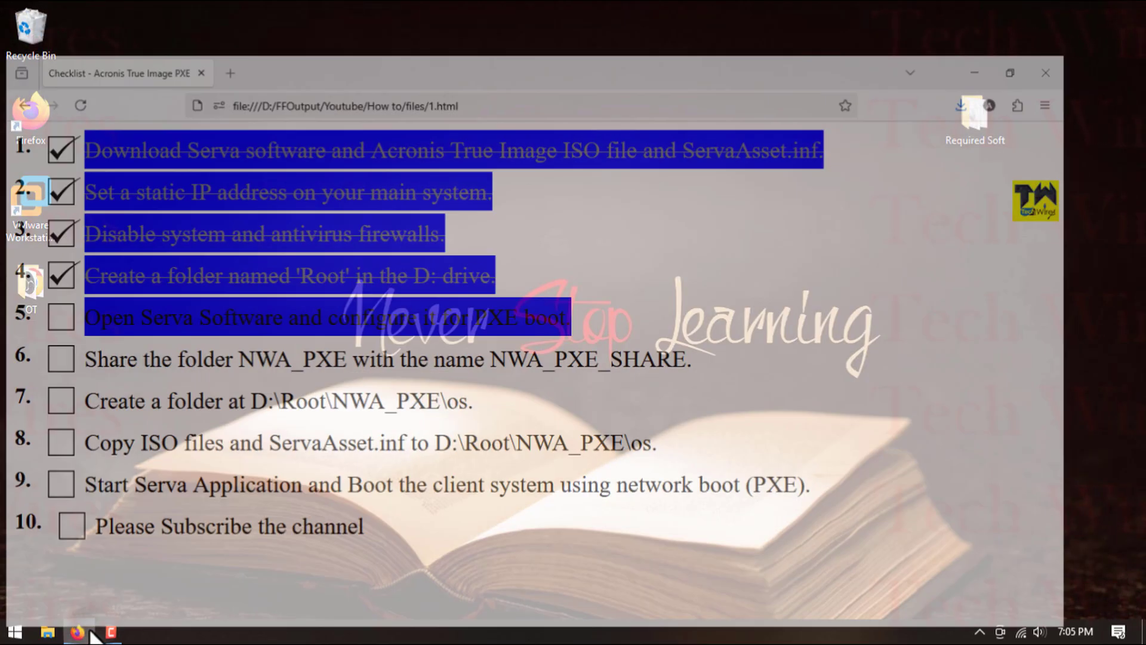
left_click(64, 291)
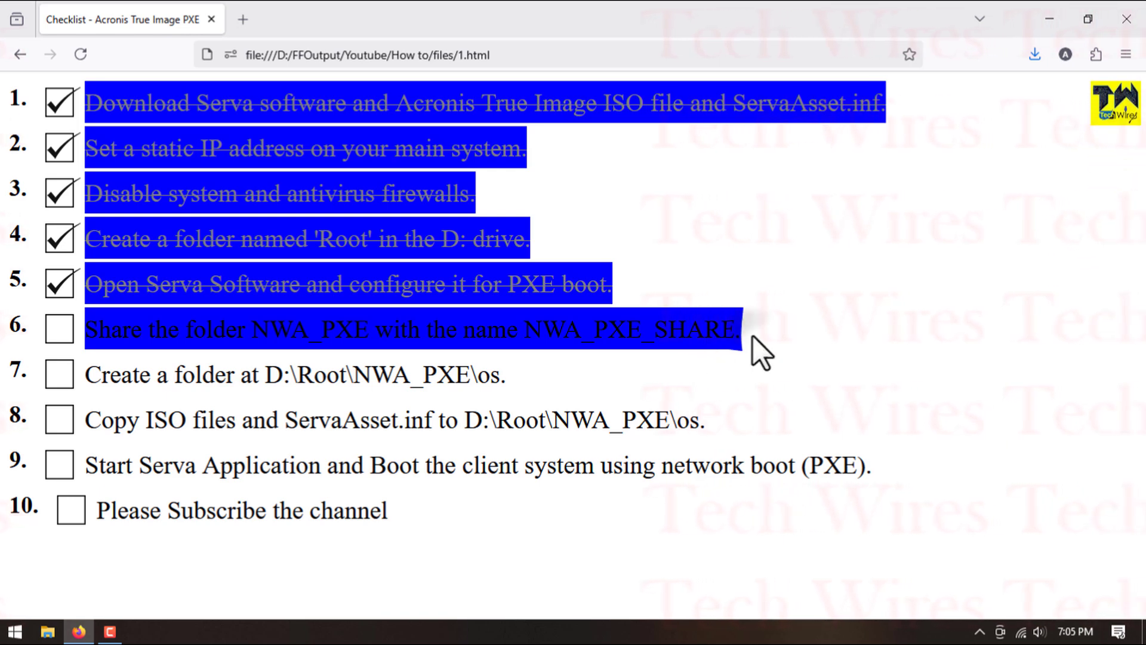
- Switch to File Explorer and open the properties of the NWA_PXE folder in D:\root
left_click(1049, 19)
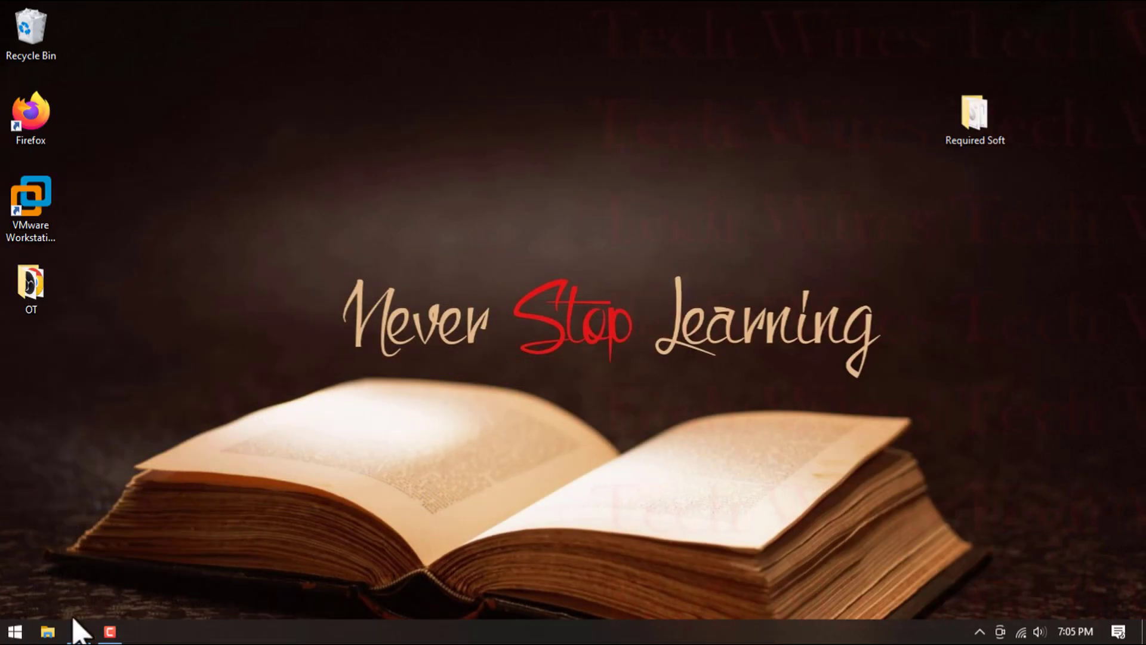
left_click(48, 631)
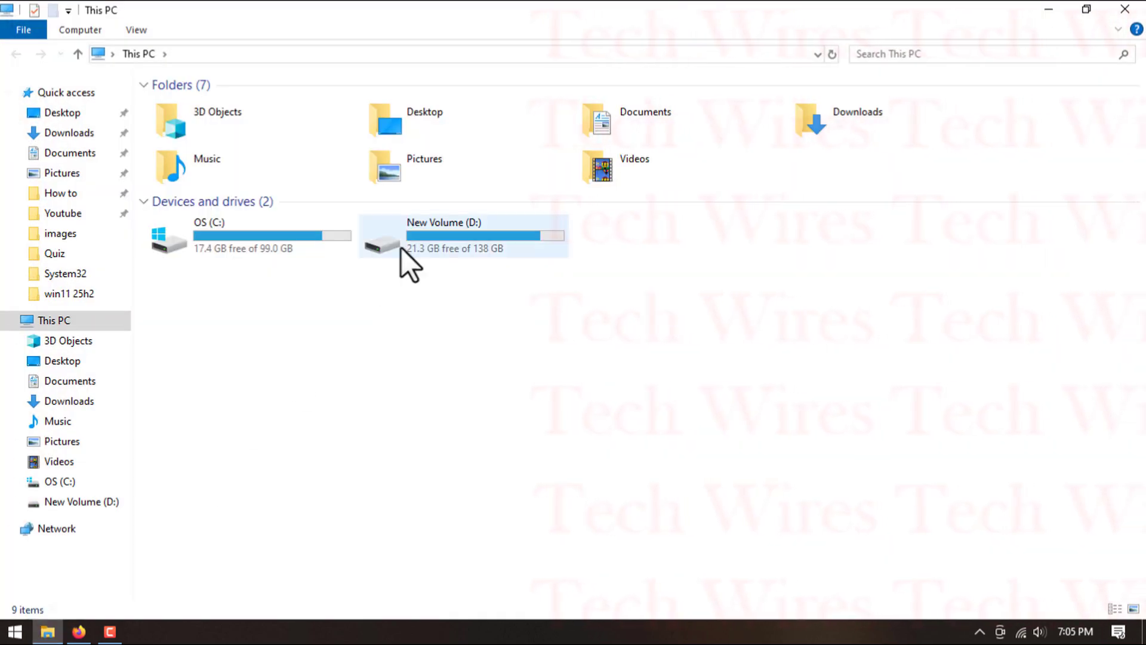
double_click(401, 248)
double_click(282, 148)
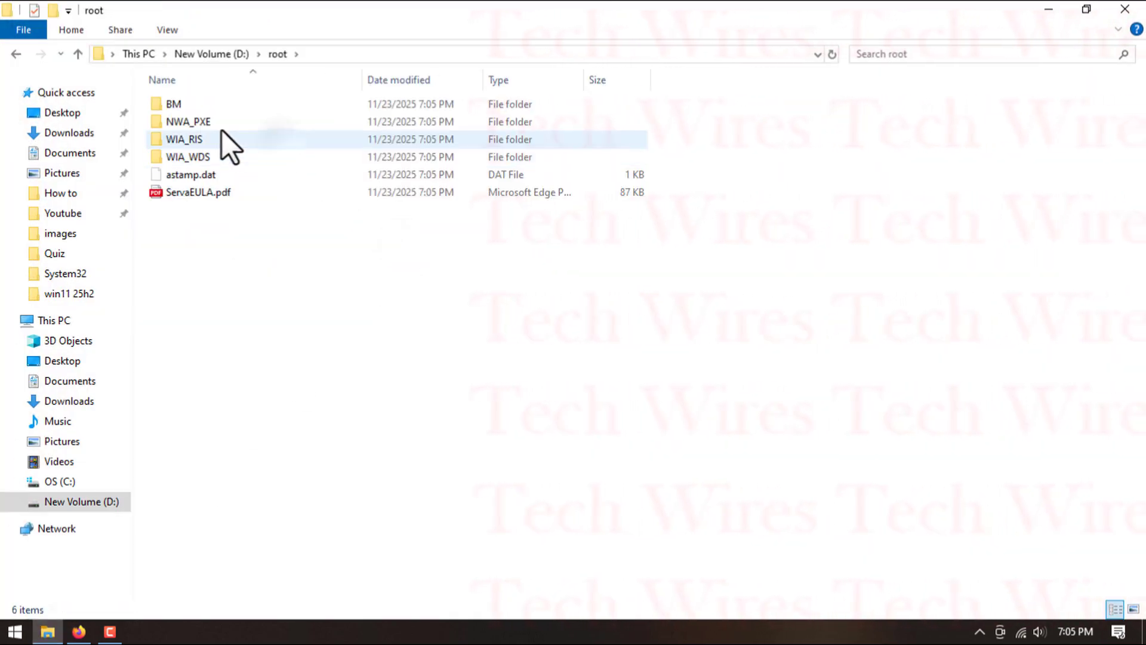
right_click(199, 124)
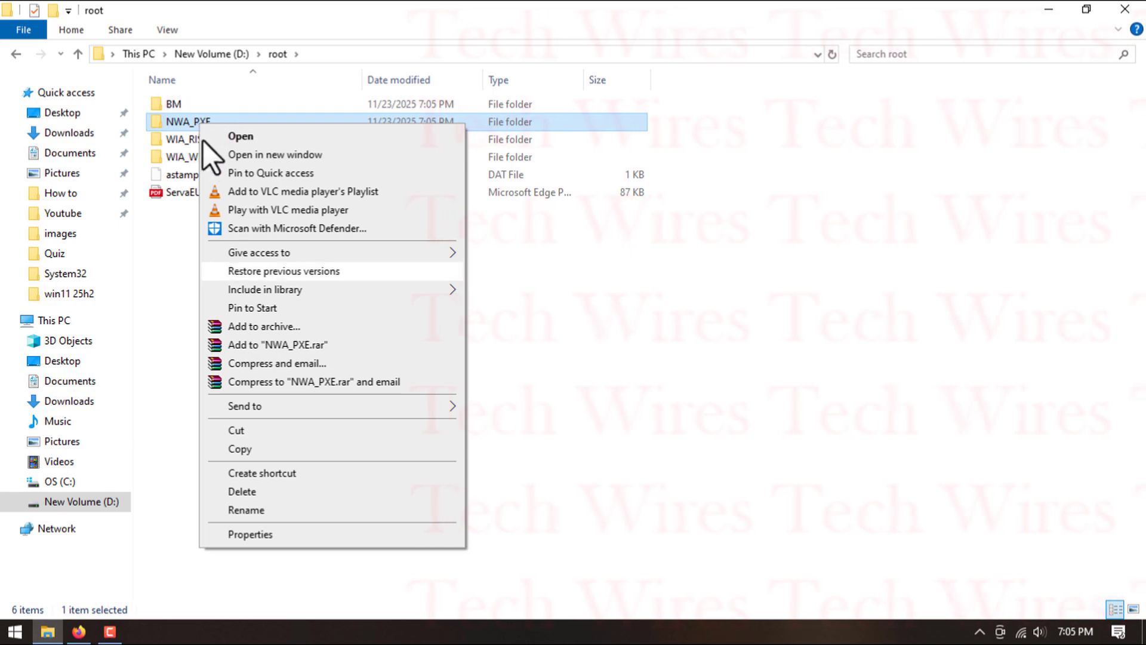
left_click(302, 535)
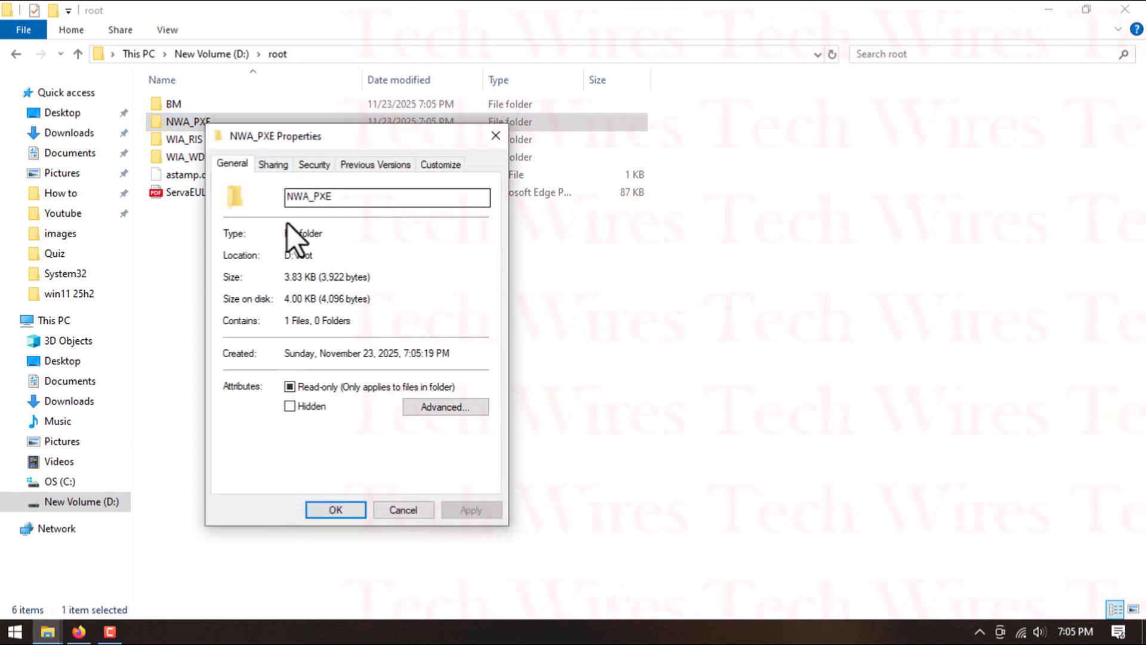
- Share the NWA_PXE folder through Advanced Sharing with the share name NWA_PXE_SHARE and close its properties
left_click(285, 167)
left_click(331, 369)
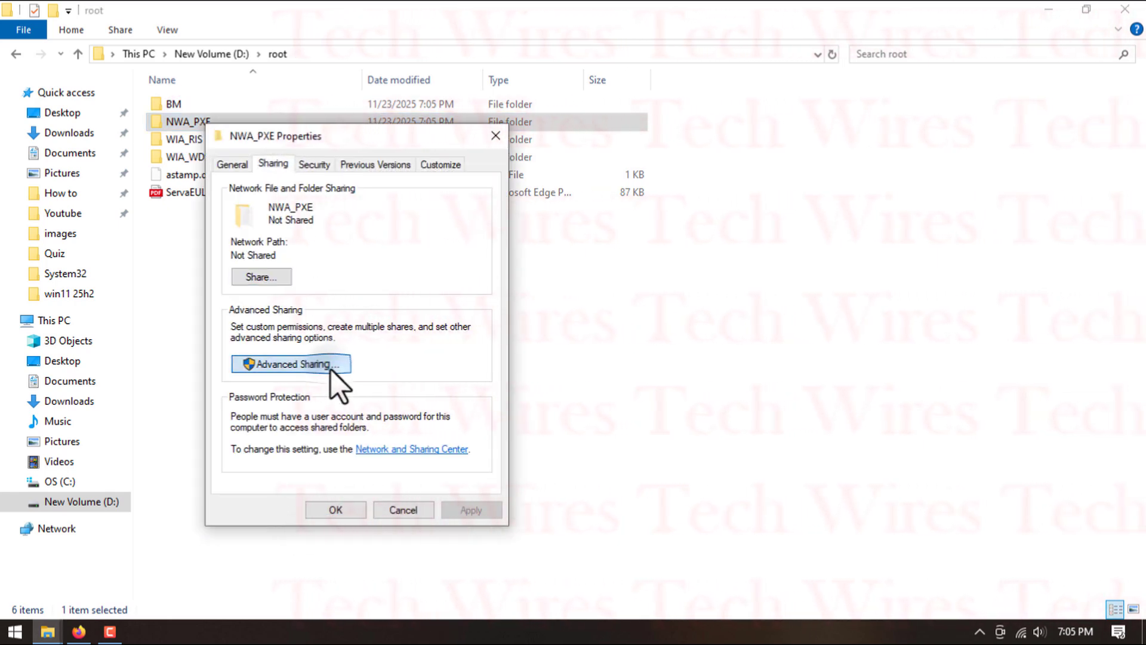
left_click(292, 195)
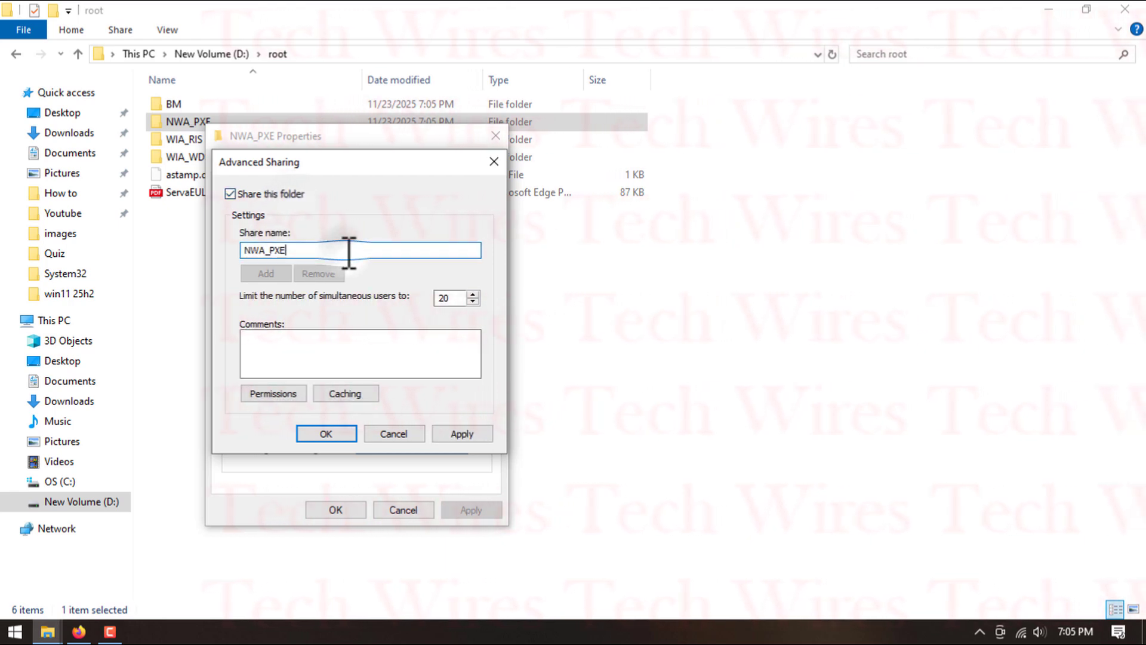
left_click(350, 251)
type("_SHARE")
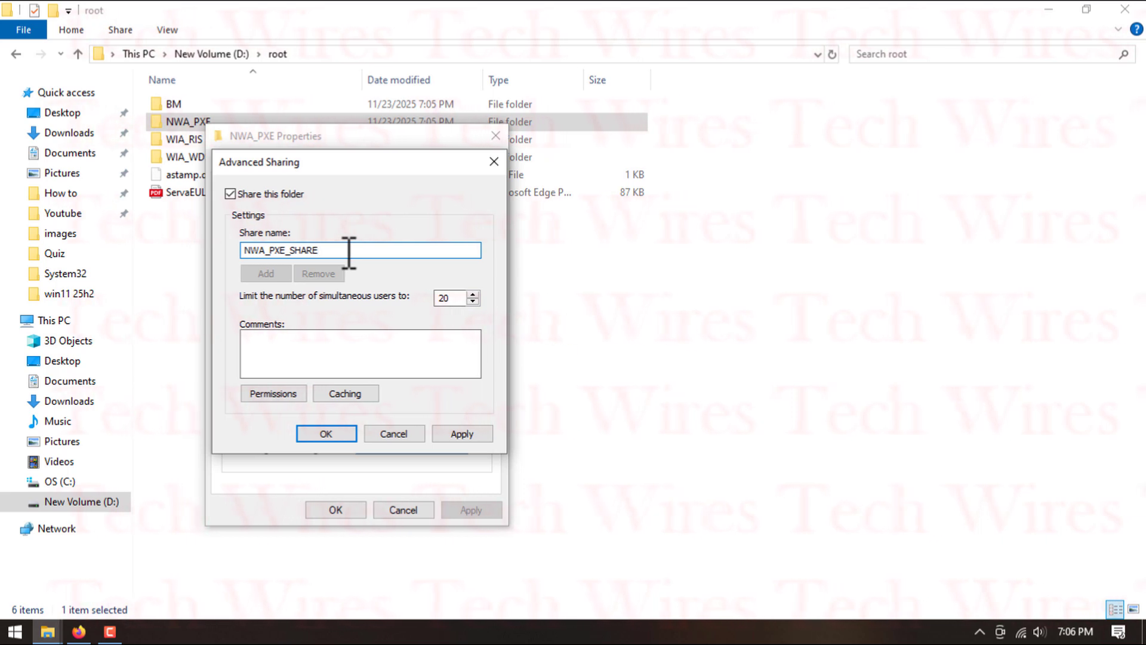
left_click(332, 431)
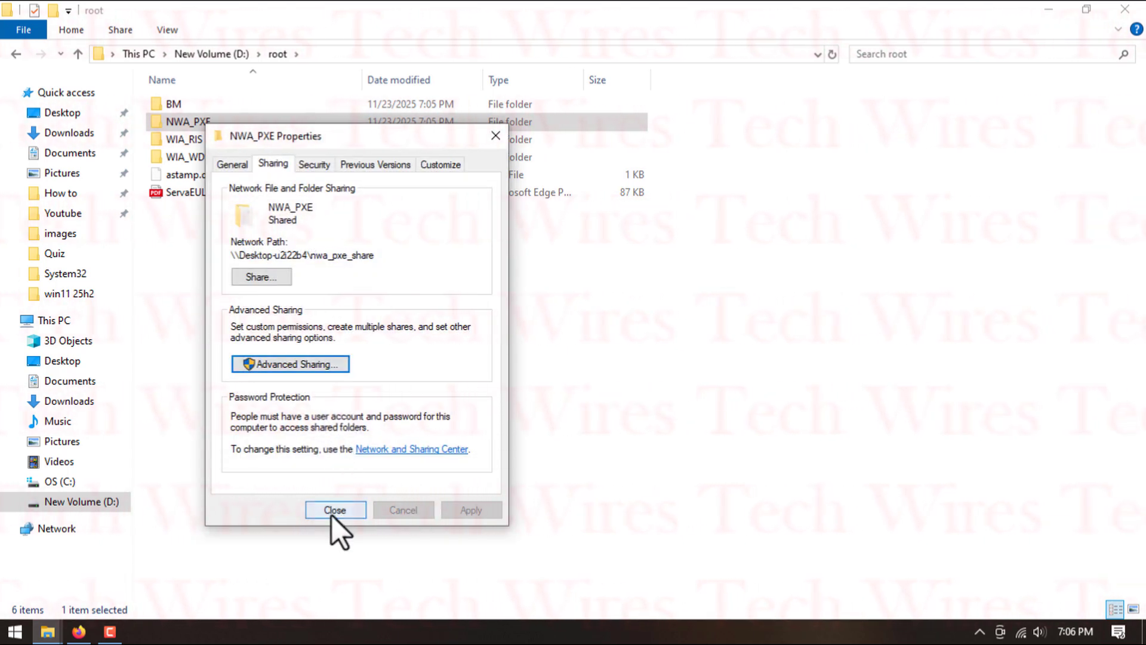
left_click(332, 512)
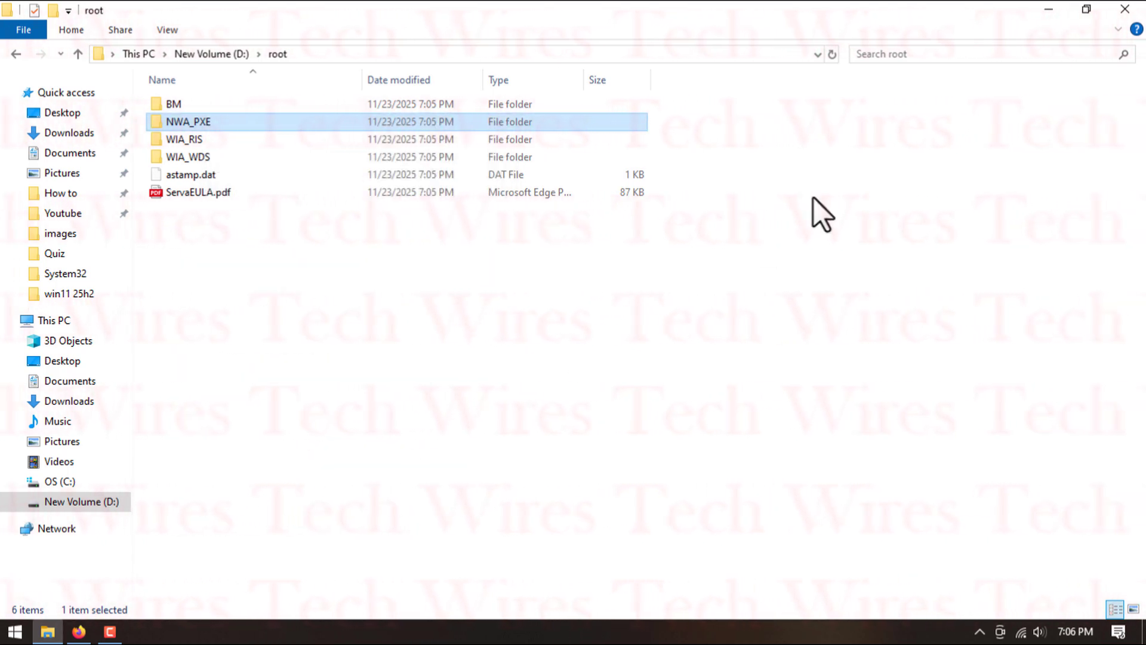
- Close the folder window and mark checklist item 6, sharing the NWA_PXE folder, as done in Firefox
left_click(1121, 9)
left_click(79, 632)
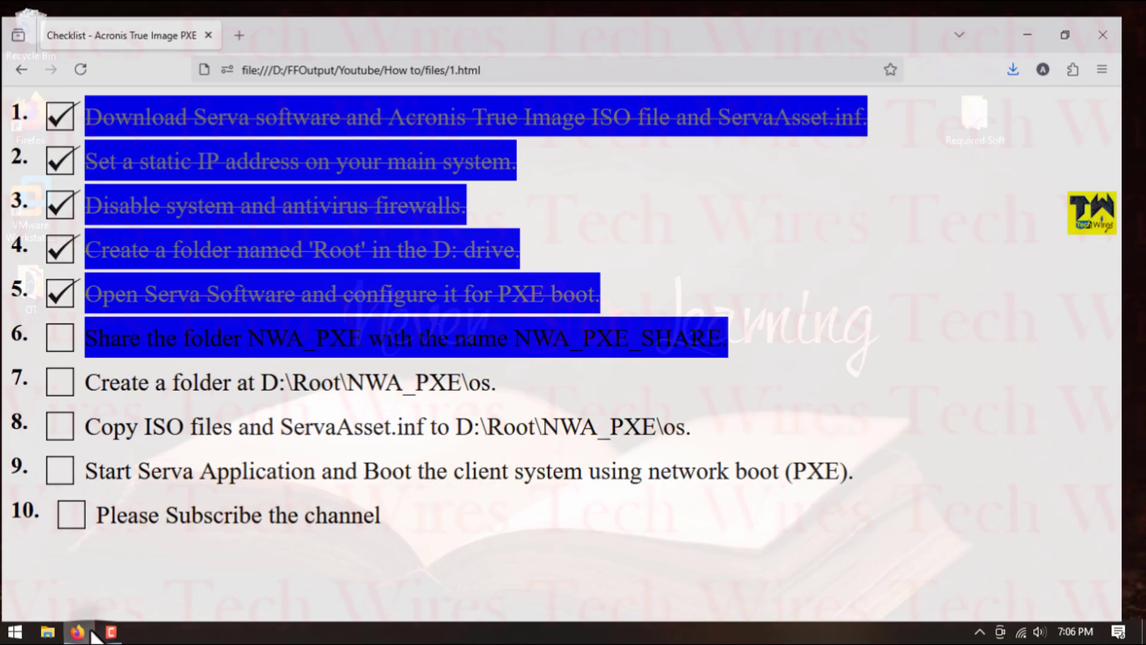
left_click(64, 330)
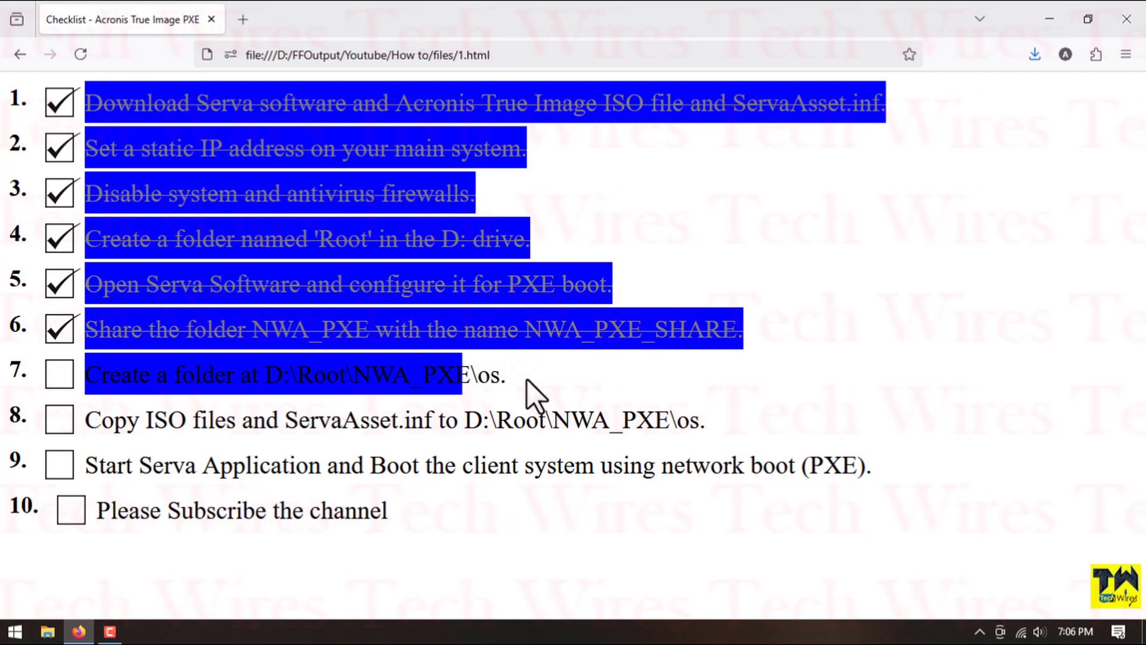
- Create a folder named os in D:\root\NWA_PXE using File Explorer, and mark checklist item 7 as done in Firefox
left_click(48, 633)
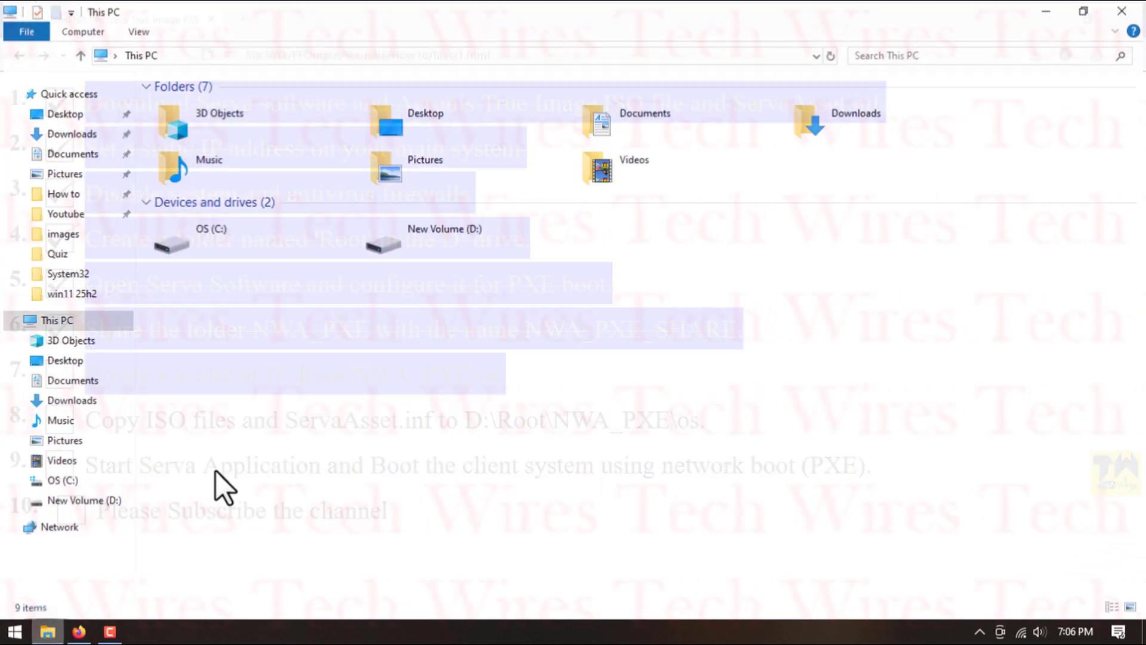
double_click(436, 259)
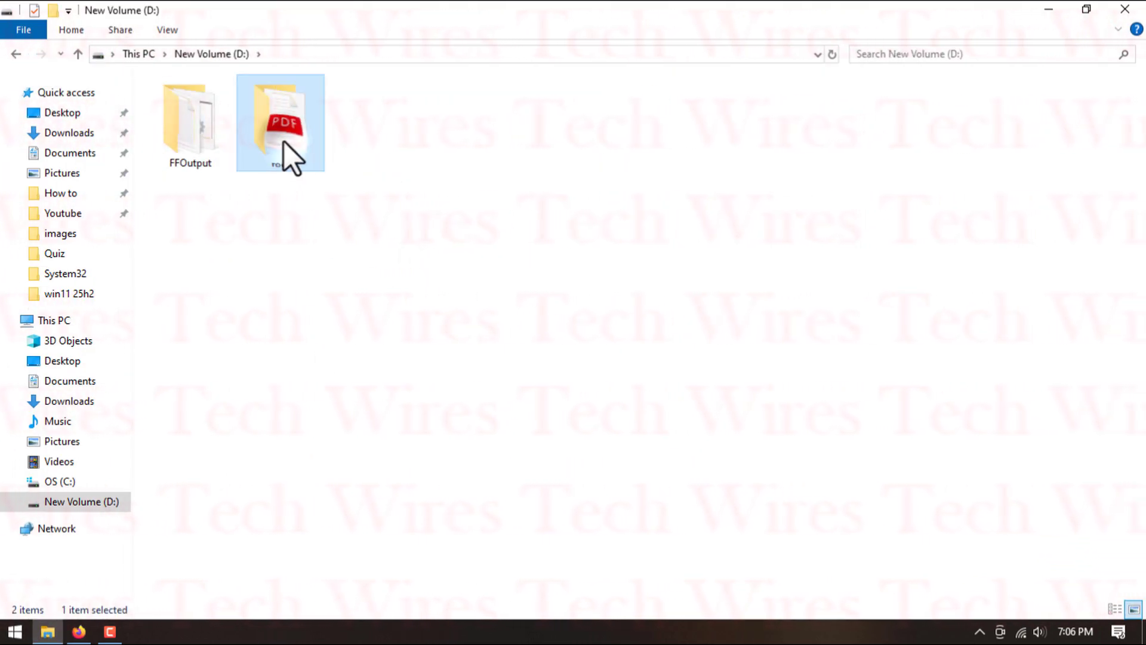
double_click(284, 141)
double_click(221, 121)
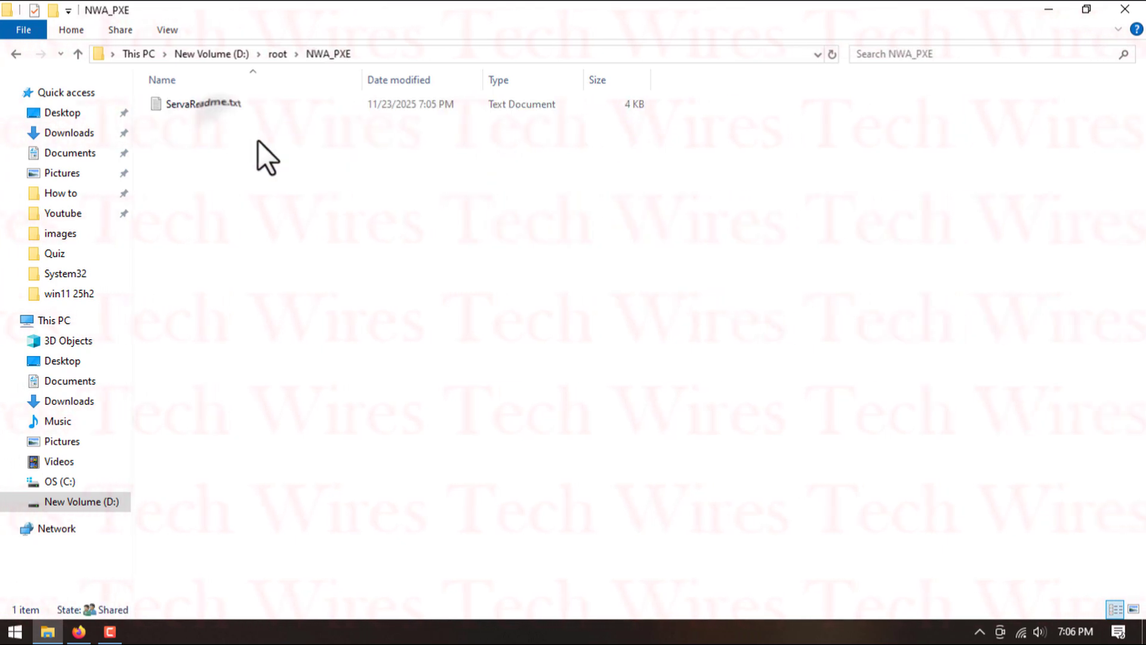
right_click(364, 196)
mouse_move(460, 397)
left_click(622, 129)
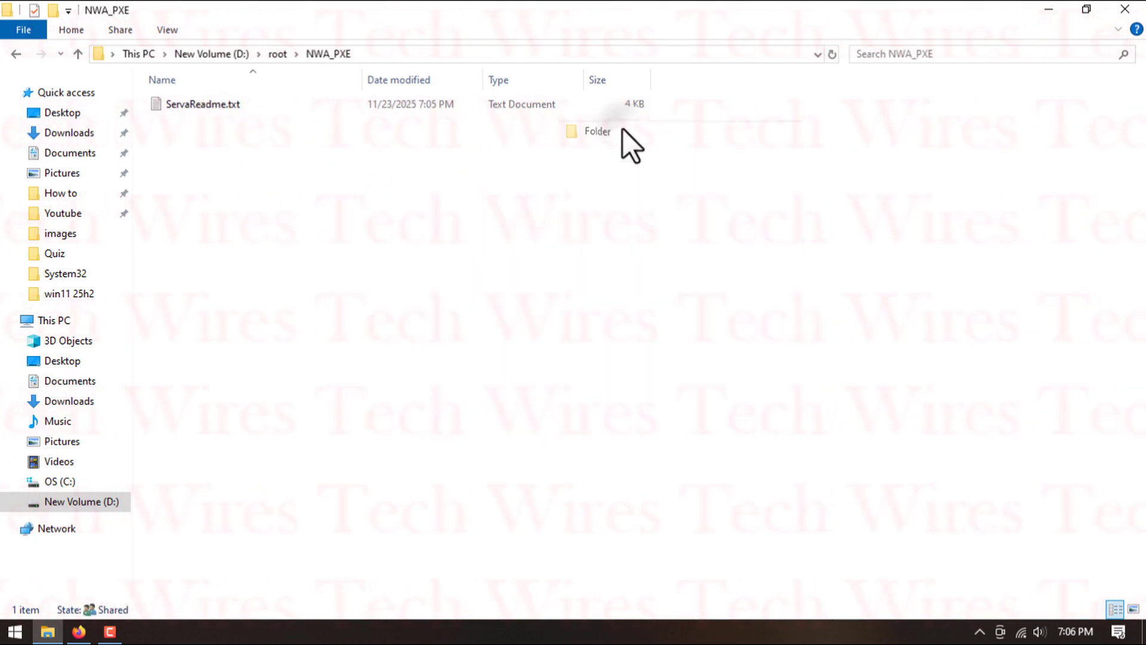
type("os")
key("Return")
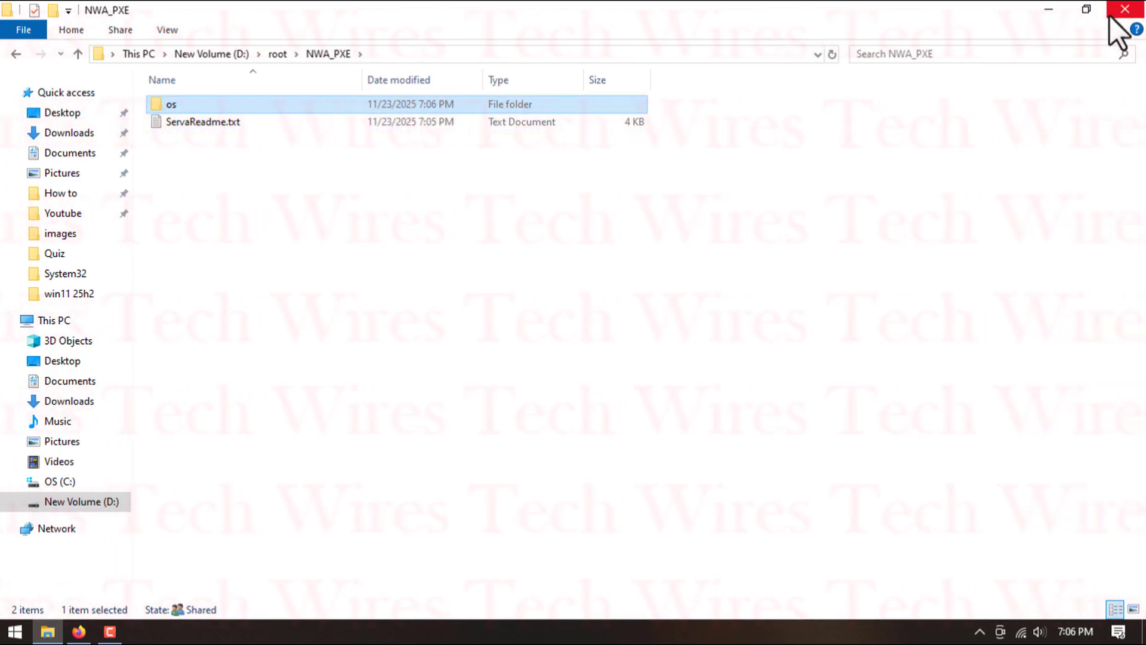
left_click(1125, 10)
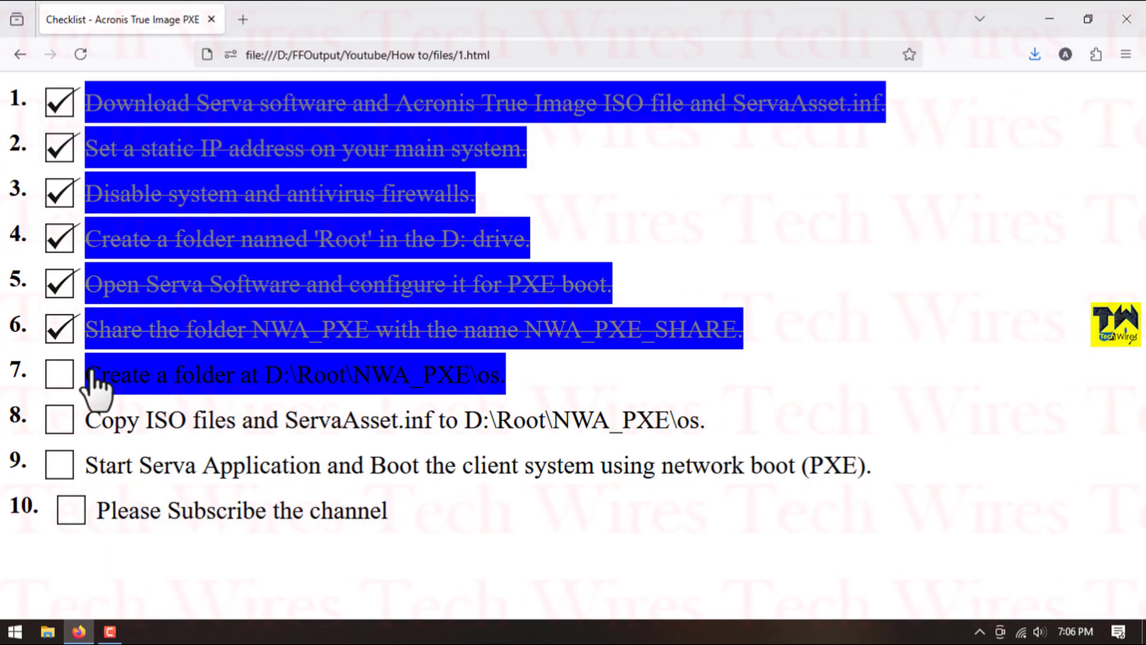
left_click(62, 380)
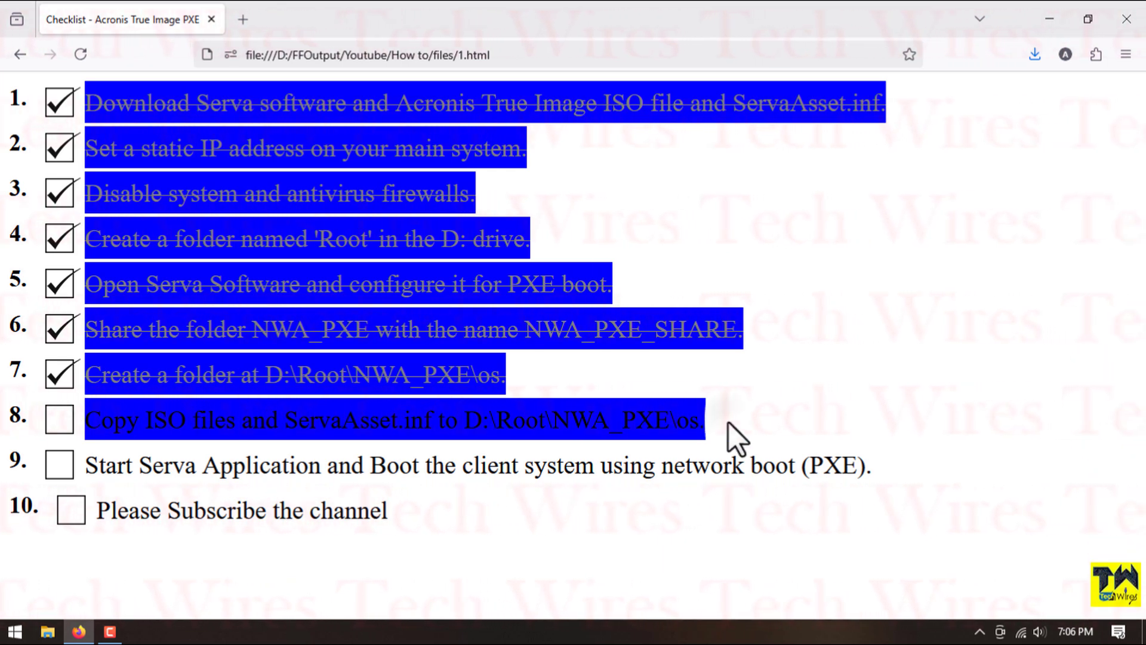
- Copy AcronisTrueImage.iso and ServaAsset.inf from the Required Soft folder on the desktop
left_click(1049, 14)
double_click(973, 120)
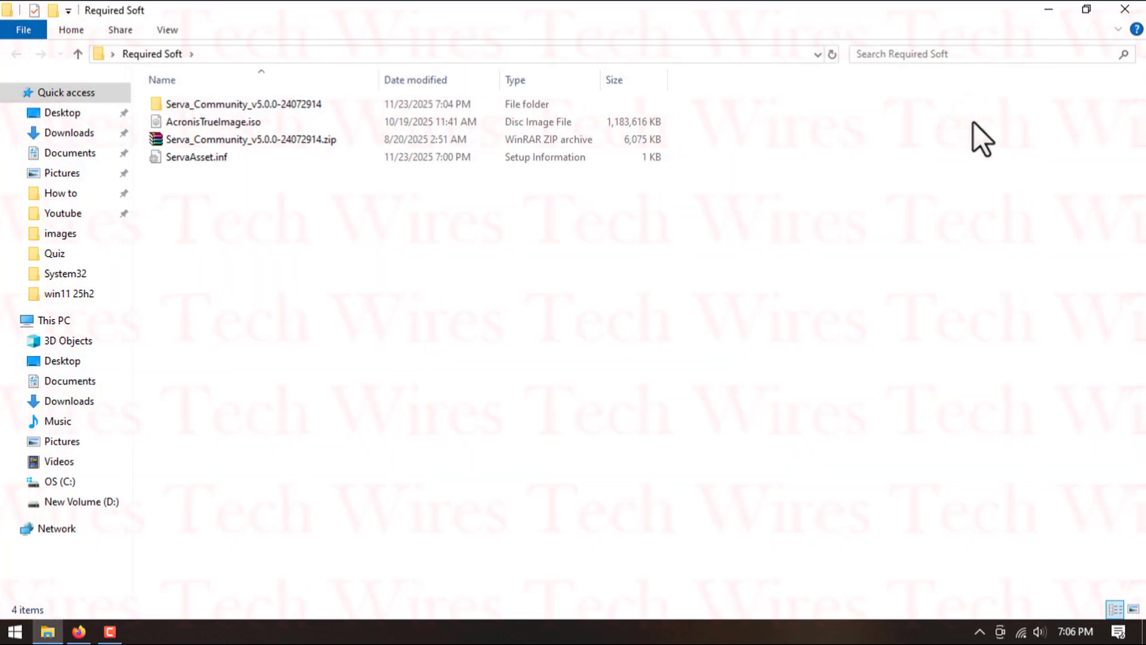
left_click(205, 157)
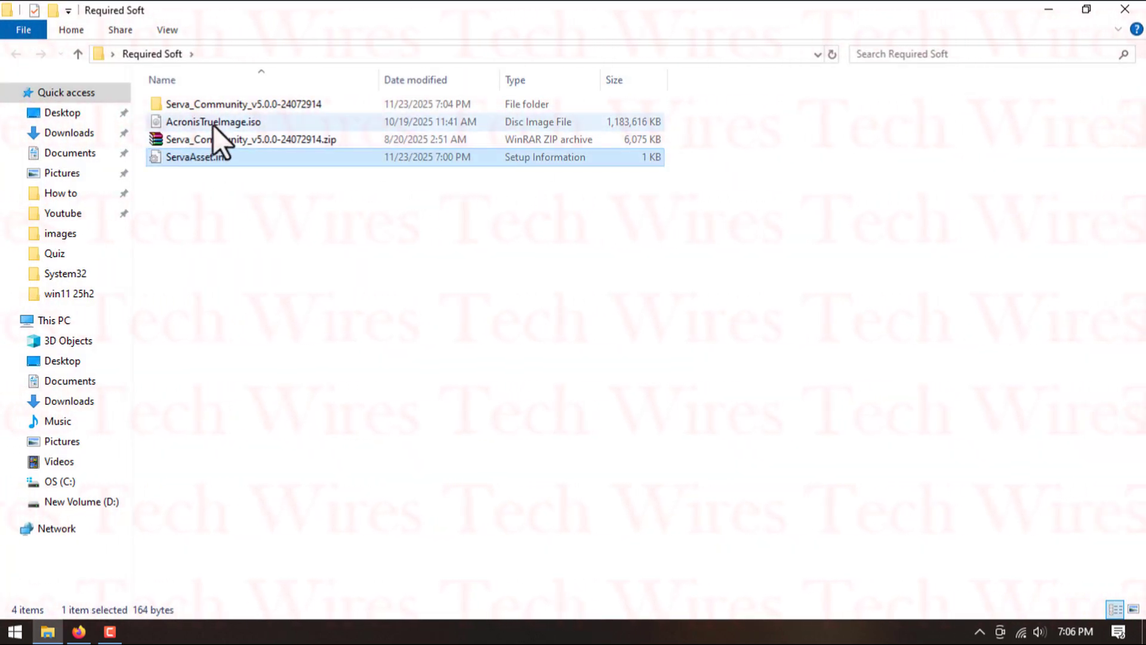
left_click(256, 123, "ctrl")
right_click(256, 123)
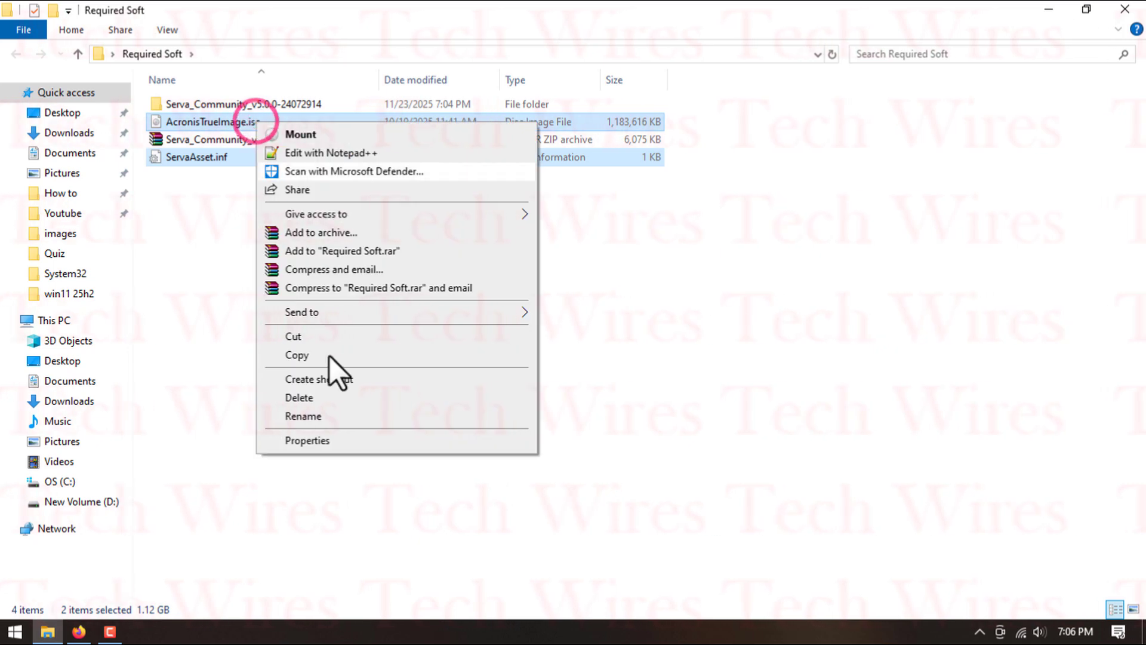
left_click(331, 355)
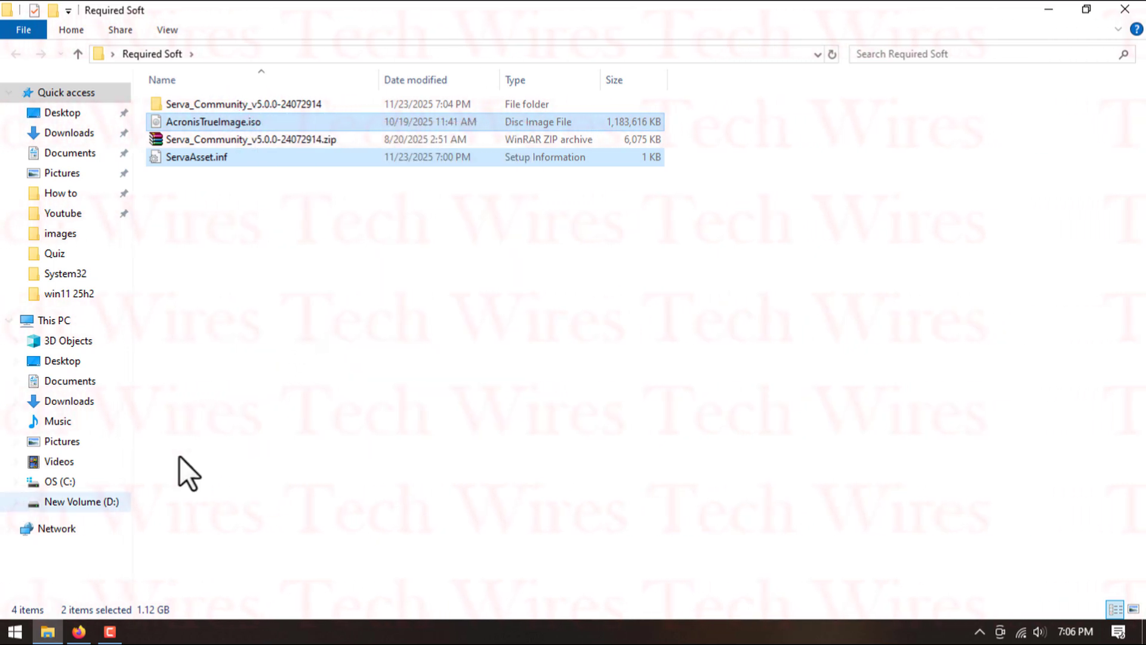
- Paste the copied ISO and INF files into D:\root\NWA_PXE\os
left_click(101, 503)
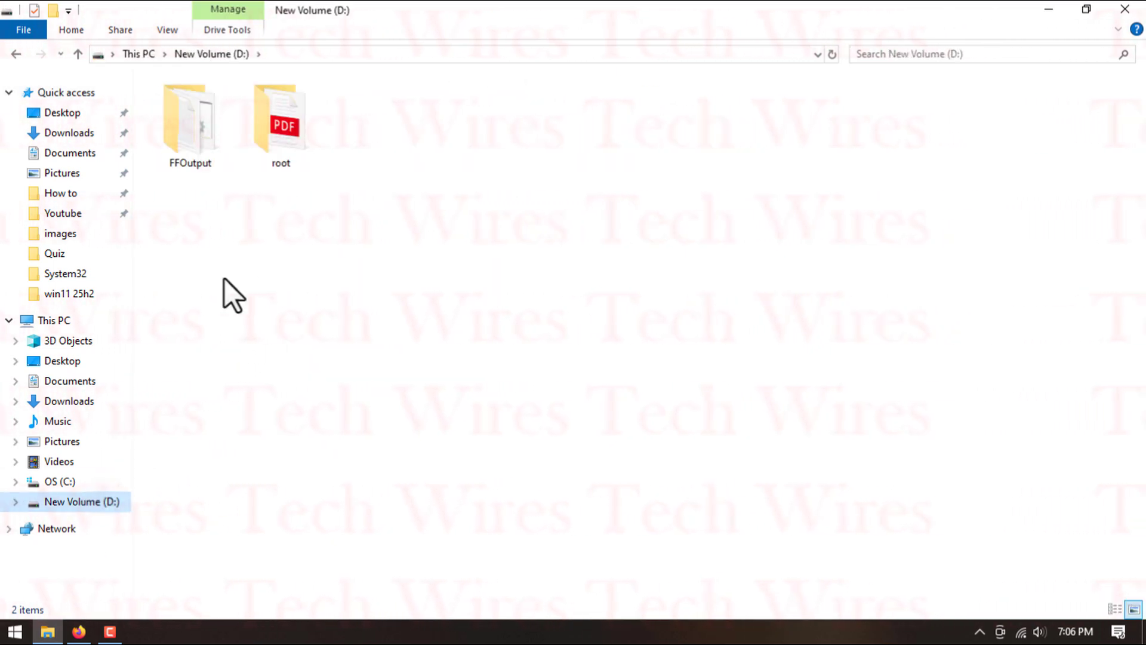
double_click(294, 144)
double_click(265, 123)
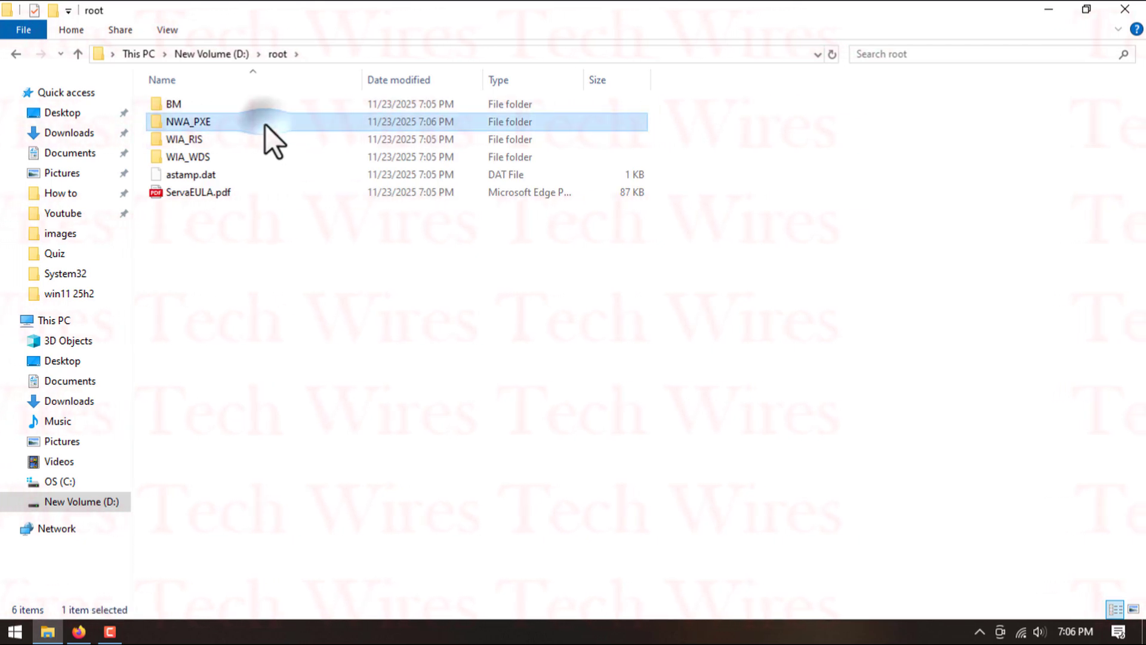
left_click(225, 106)
double_click(224, 105)
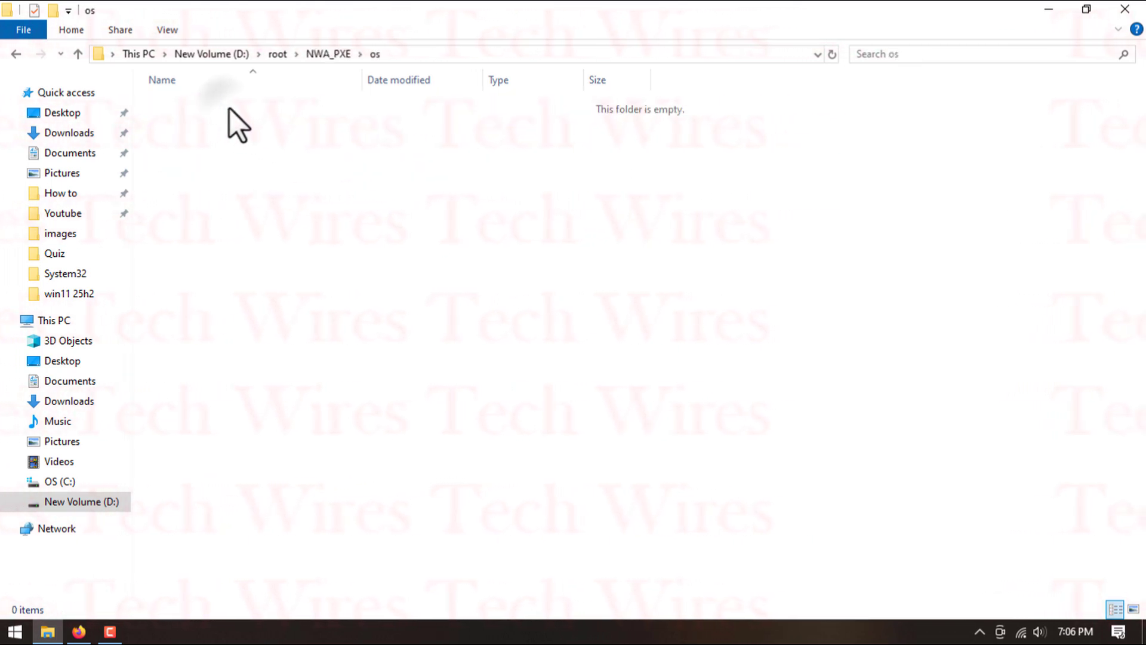
right_click(288, 147)
left_click(344, 264)
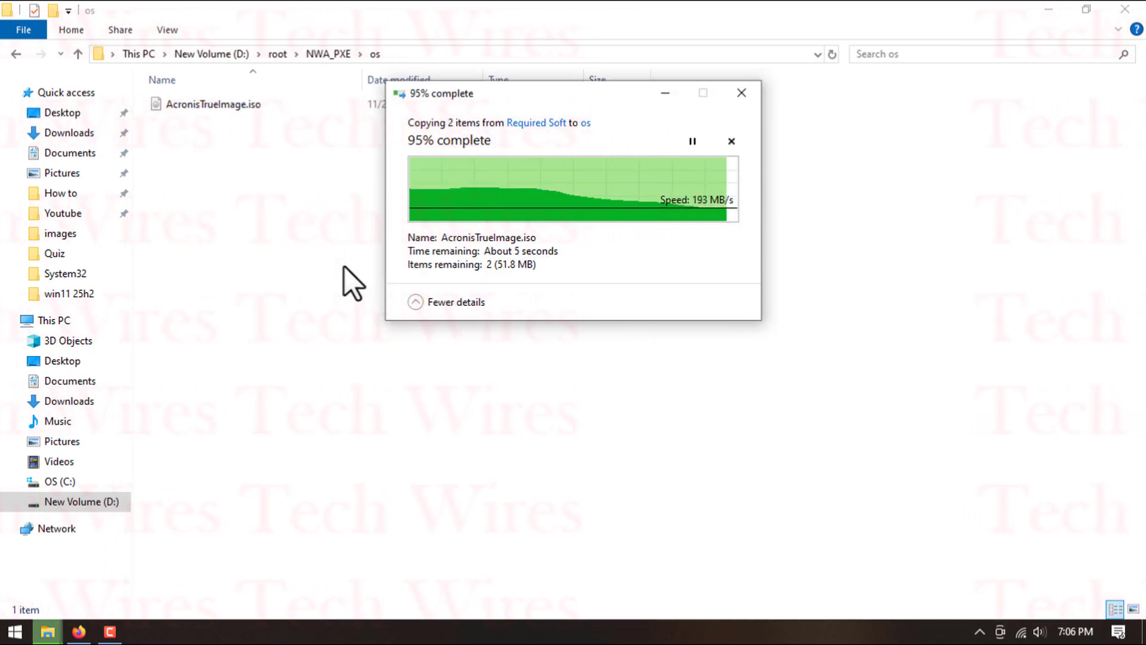
left_click(345, 268)
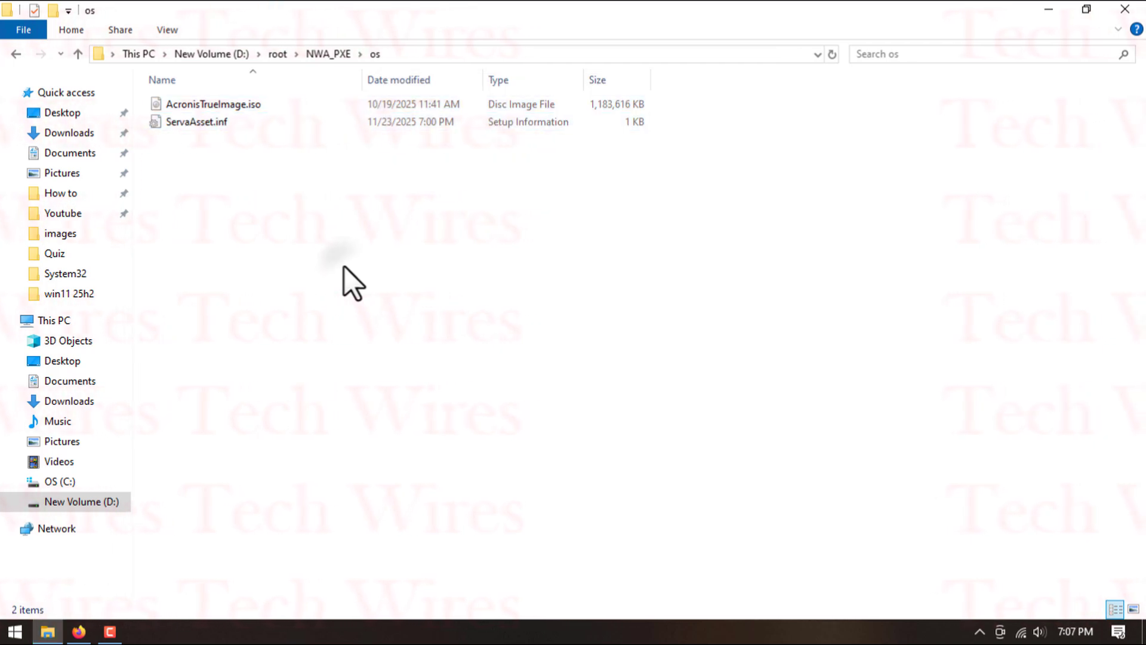
- Close the os folder window and mark checklist item 8, copying the files, as done in Firefox
left_click(1125, 9)
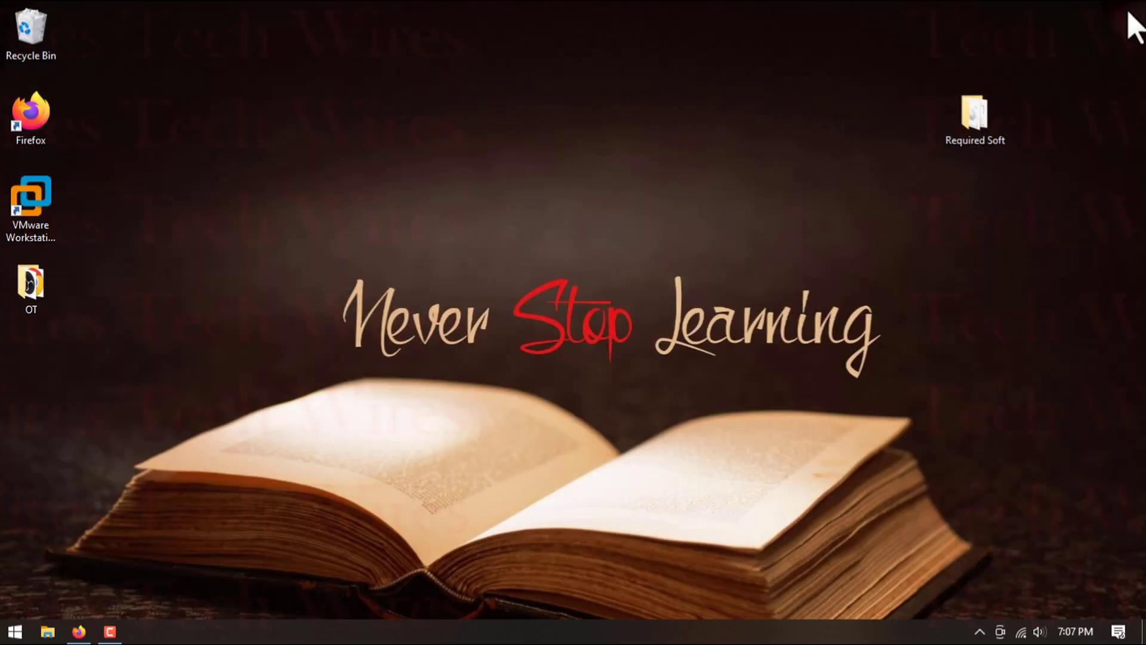
left_click(80, 631)
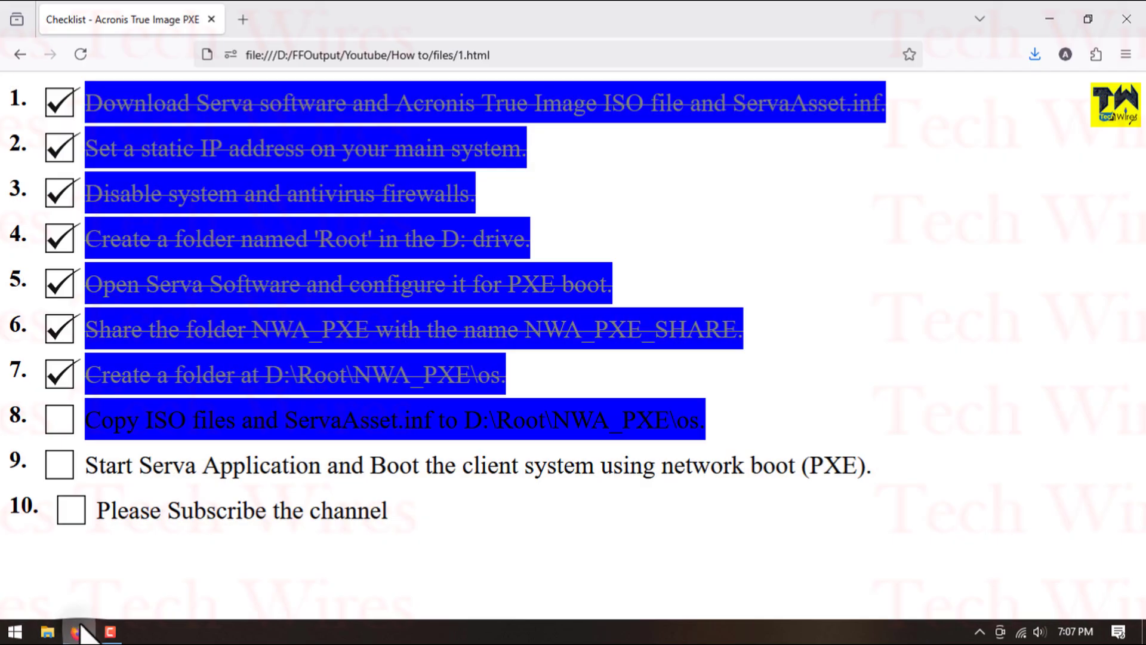
left_click(65, 416)
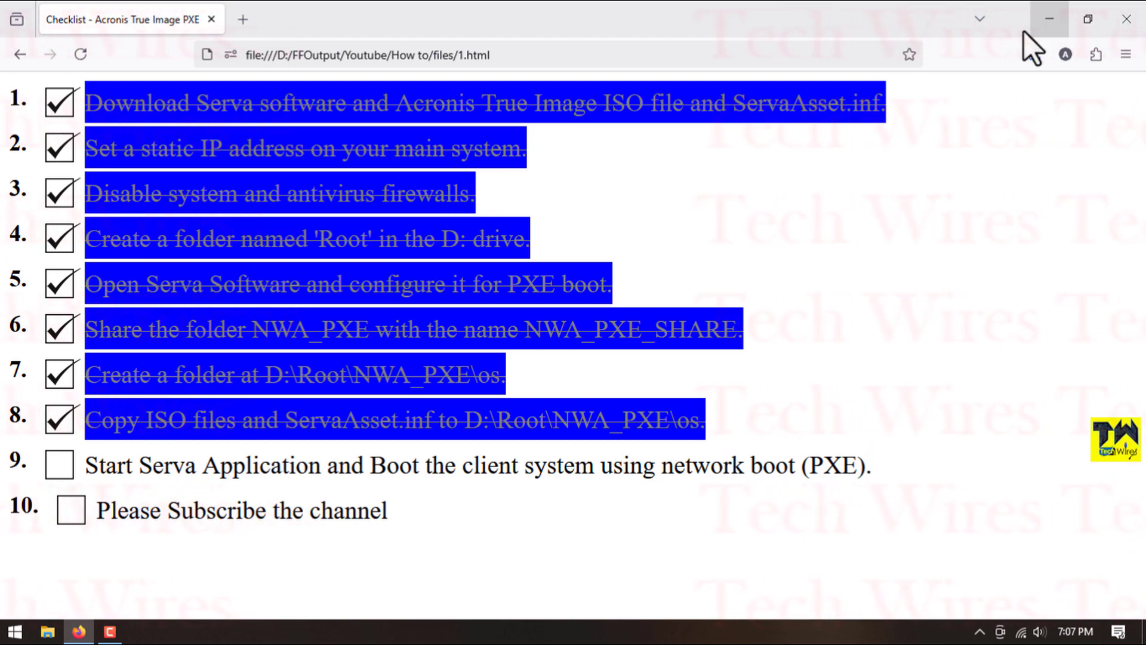
- Start Serva64.exe from the Serva_Community_v5.0.0-24072914 folder in Required Soft, continuing as a Community user
left_click(1046, 24)
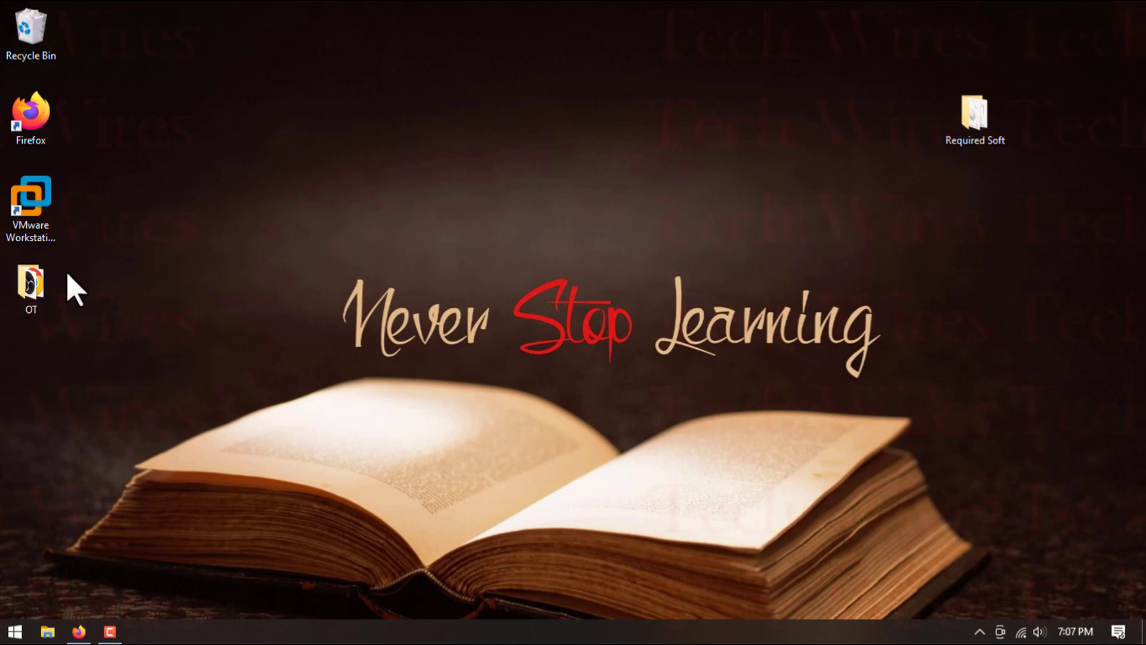
double_click(979, 124)
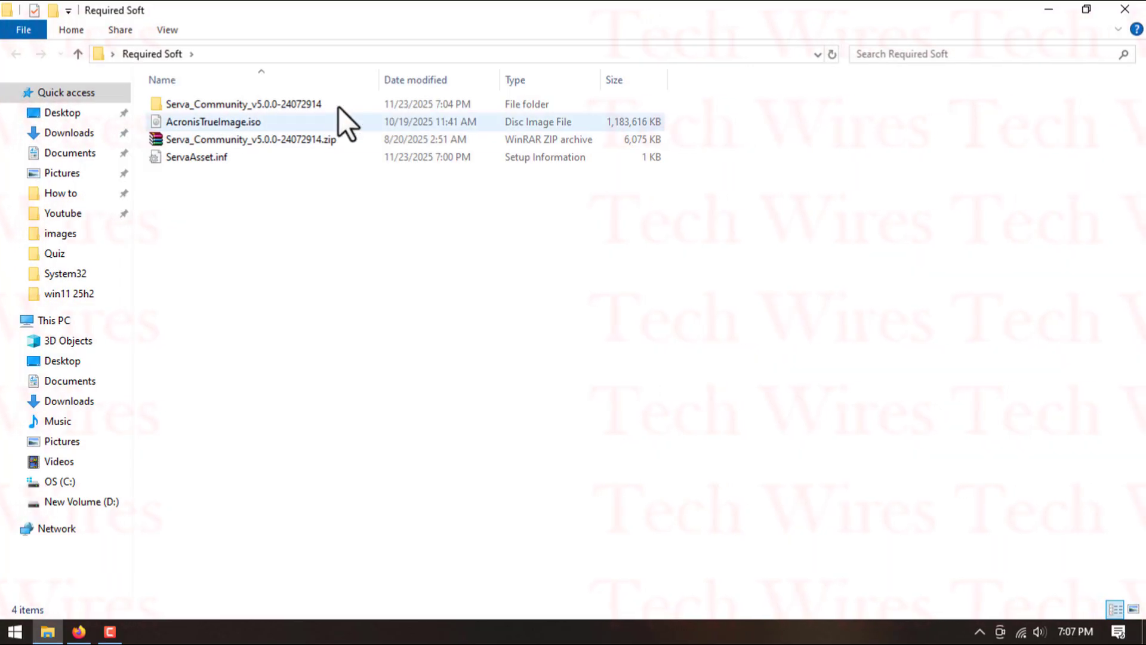
double_click(313, 105)
double_click(211, 155)
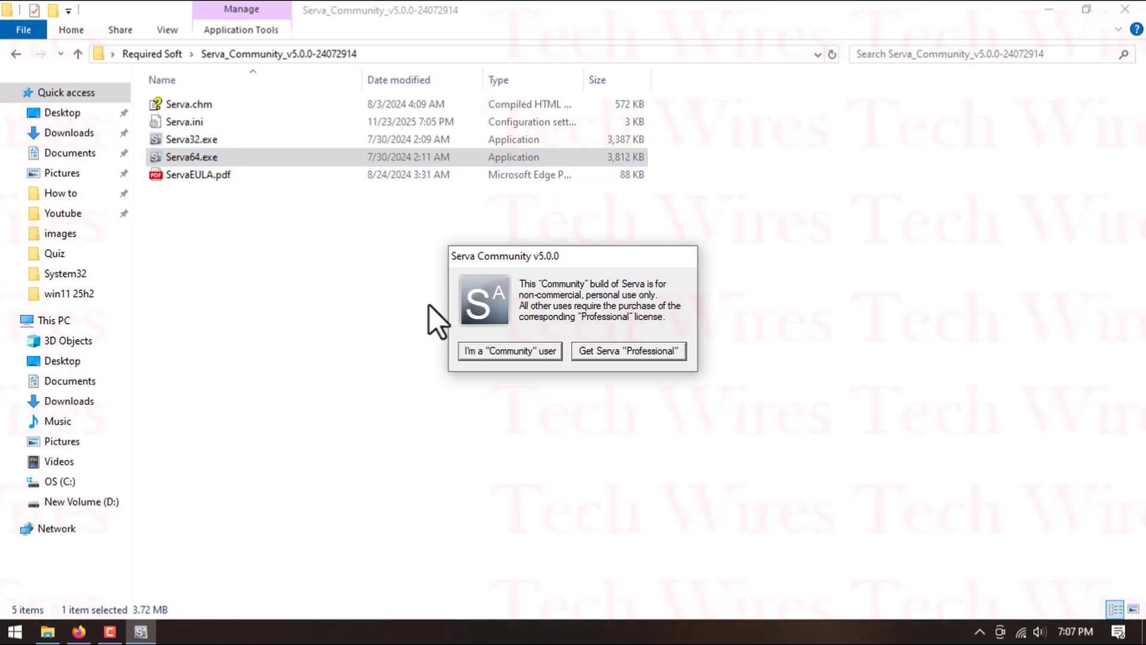
left_click(497, 351)
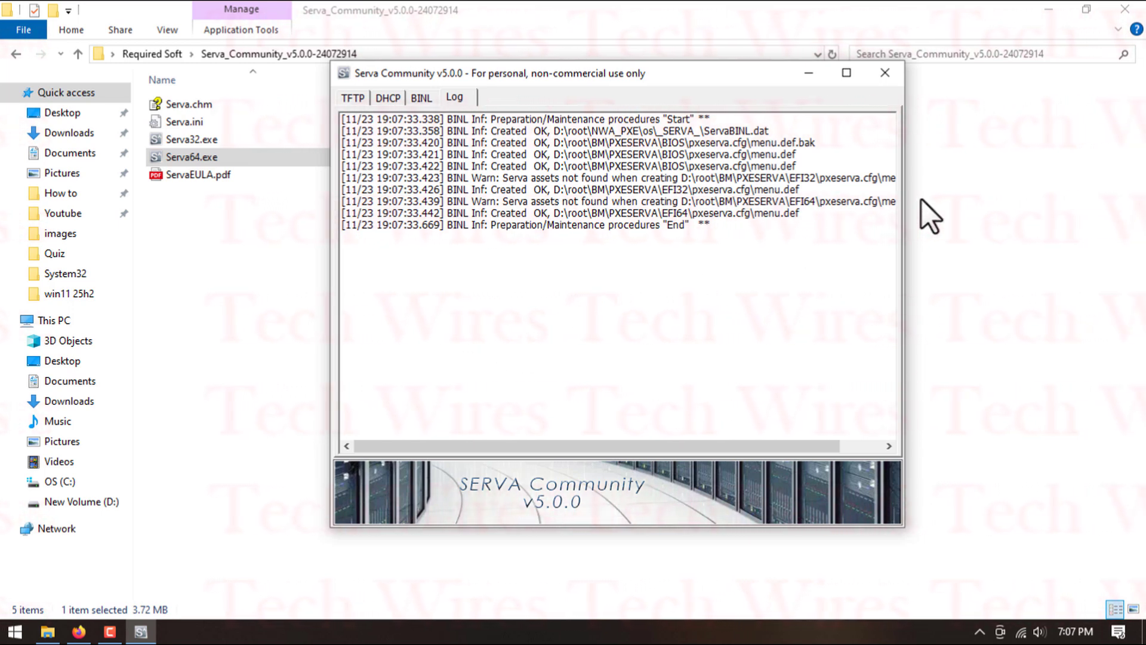
- Close the Serva folder window and create a virtual machine in VMware Workstation with default settings, leaving the operating system for later installation
left_click(1125, 9)
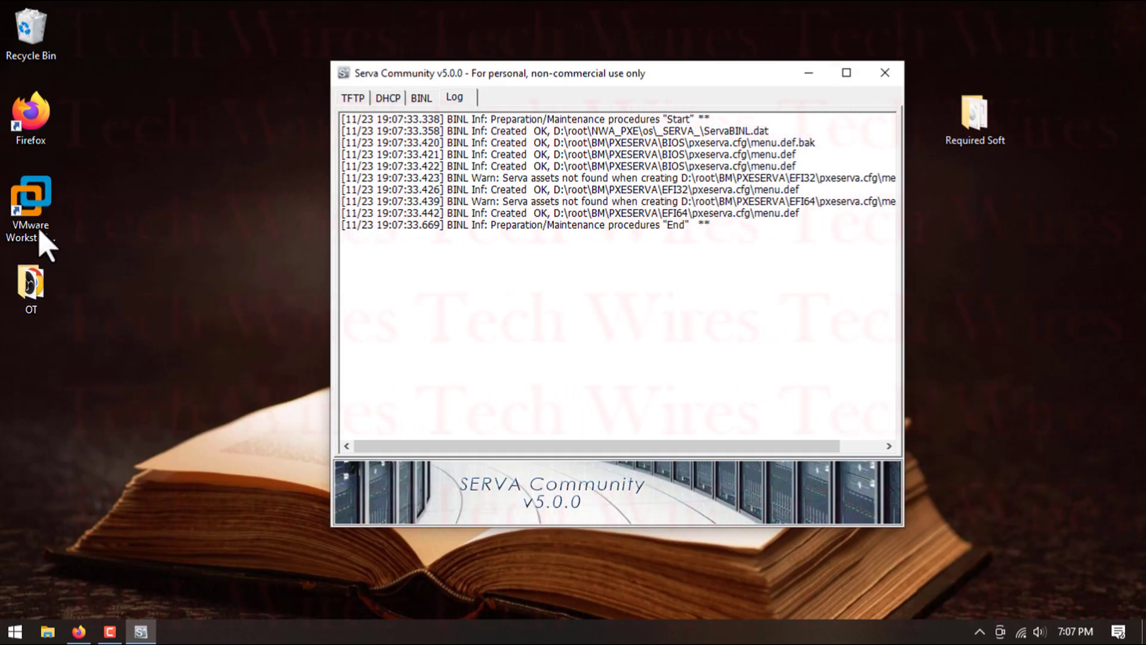
double_click(40, 234)
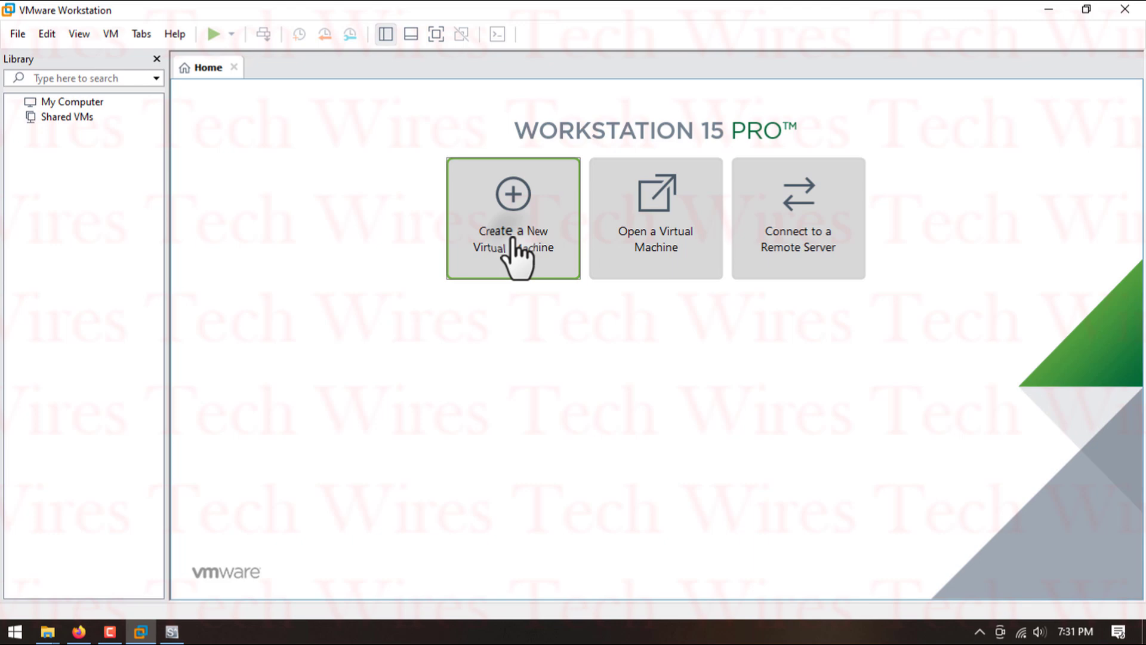
left_click(517, 251)
left_click(657, 471)
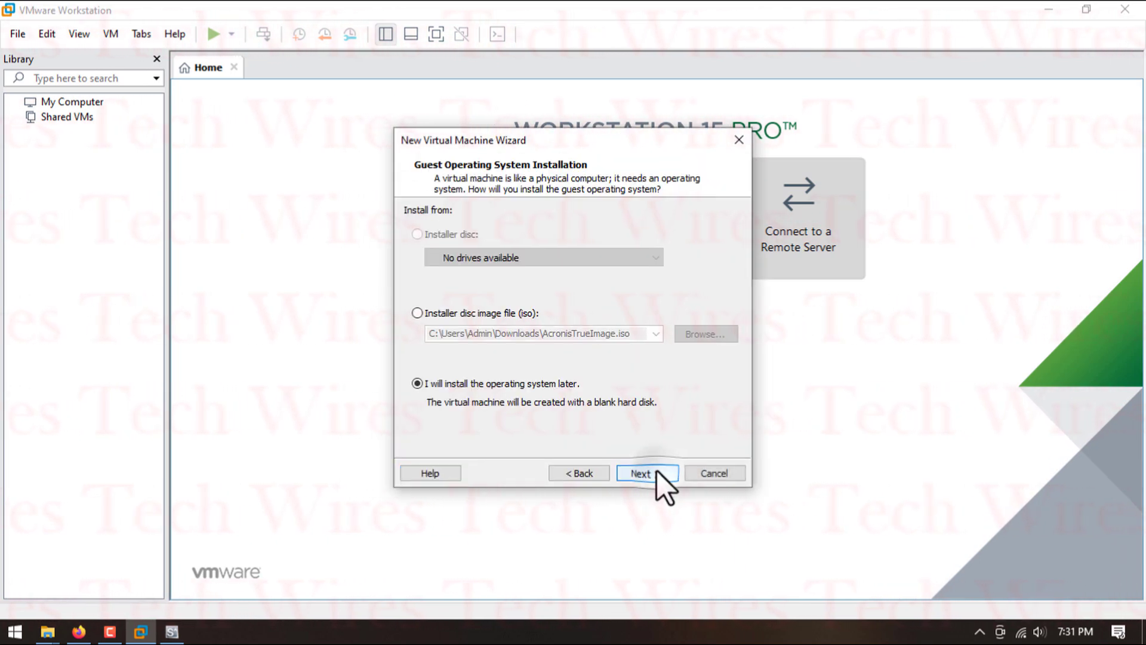
left_click(657, 470)
left_click(657, 470)
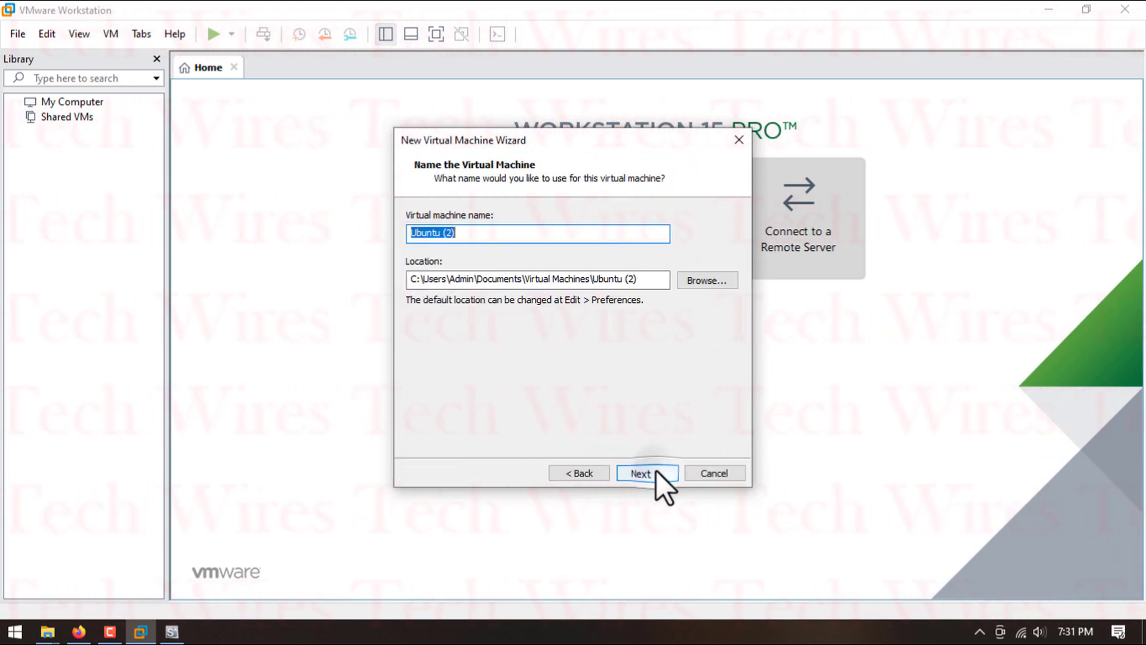
left_click(656, 471)
left_click(657, 470)
left_click(657, 470)
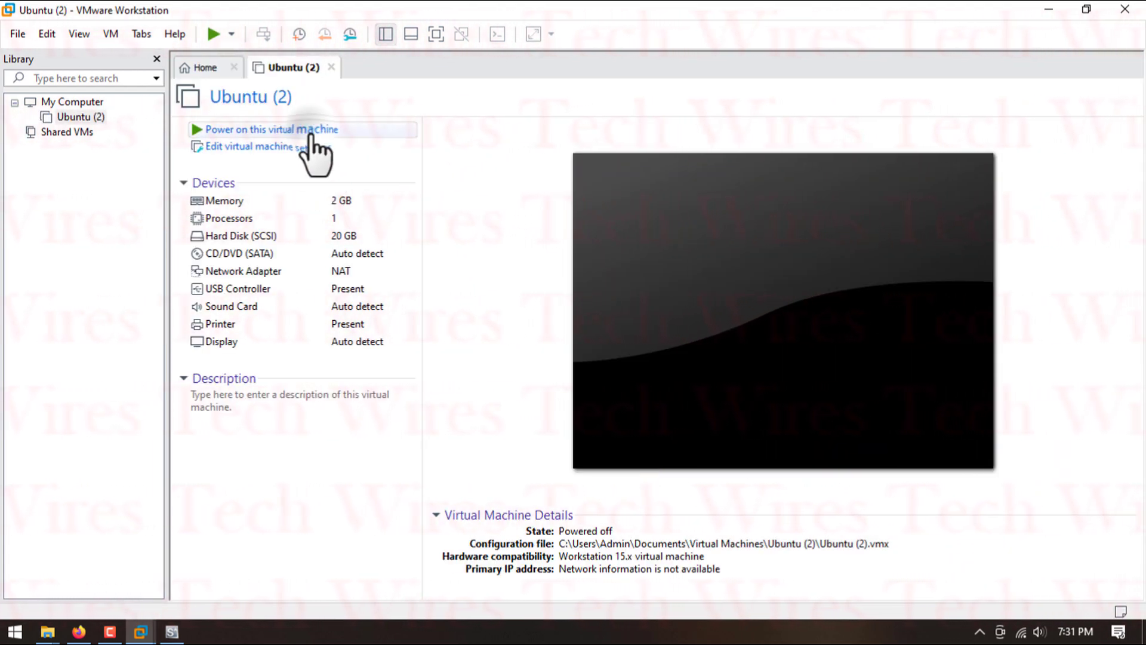
- Power on the new virtual machine in full screen, network-boot AcronisTrueImage, x86 from the Serva menu and launch Acronis True Image
left_click(310, 136)
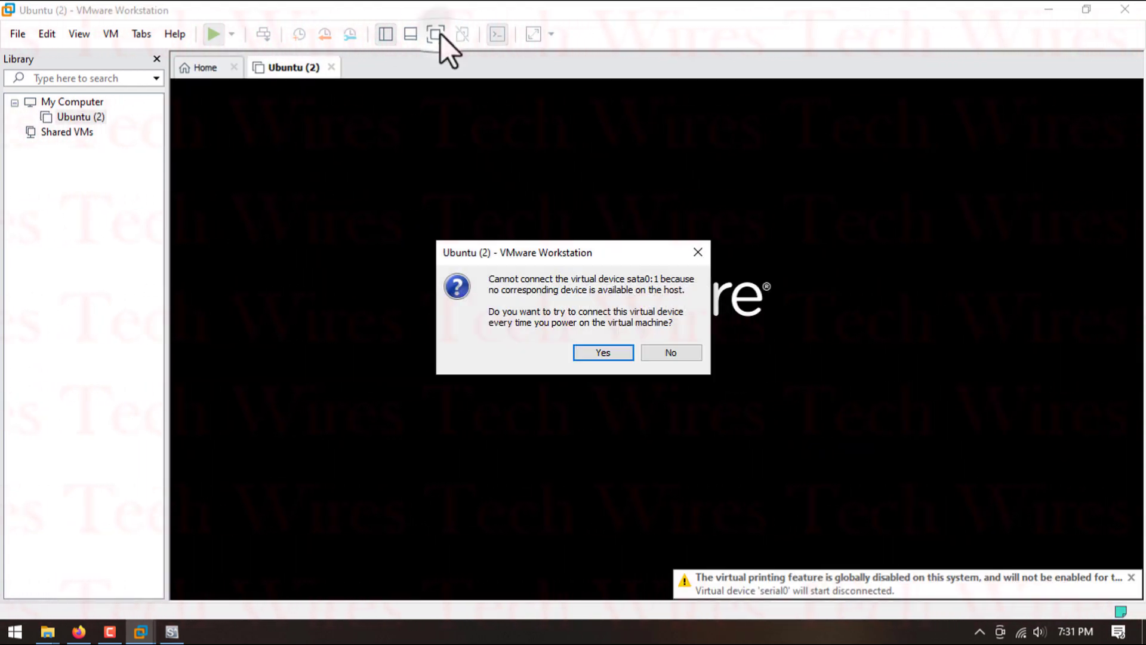
left_click(599, 353)
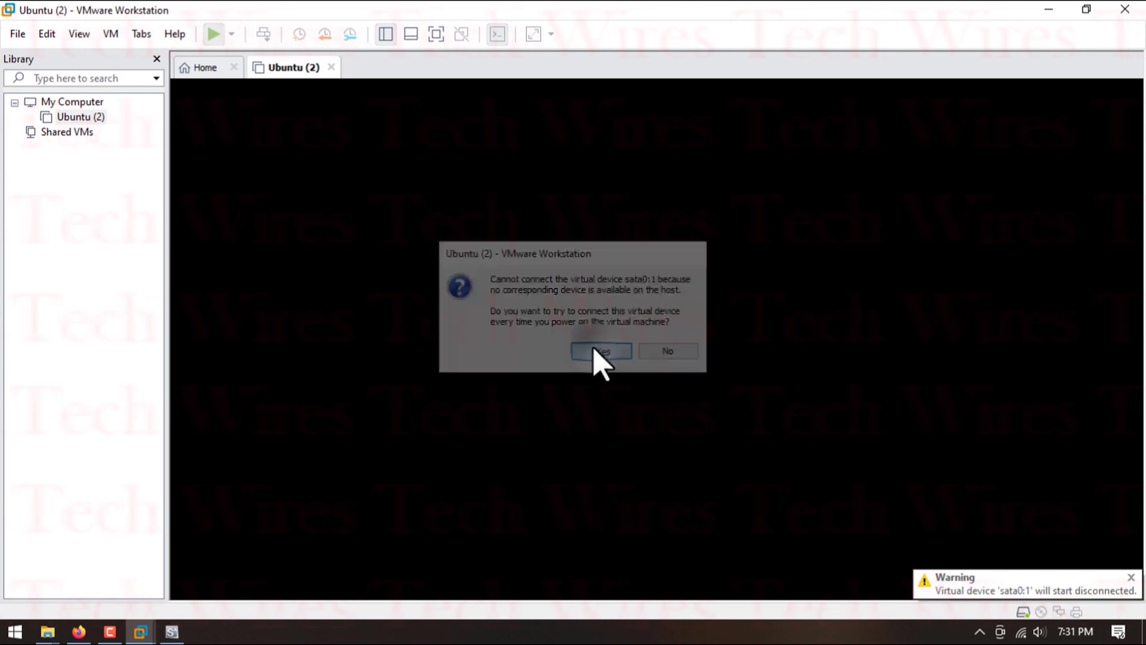
left_click(435, 34)
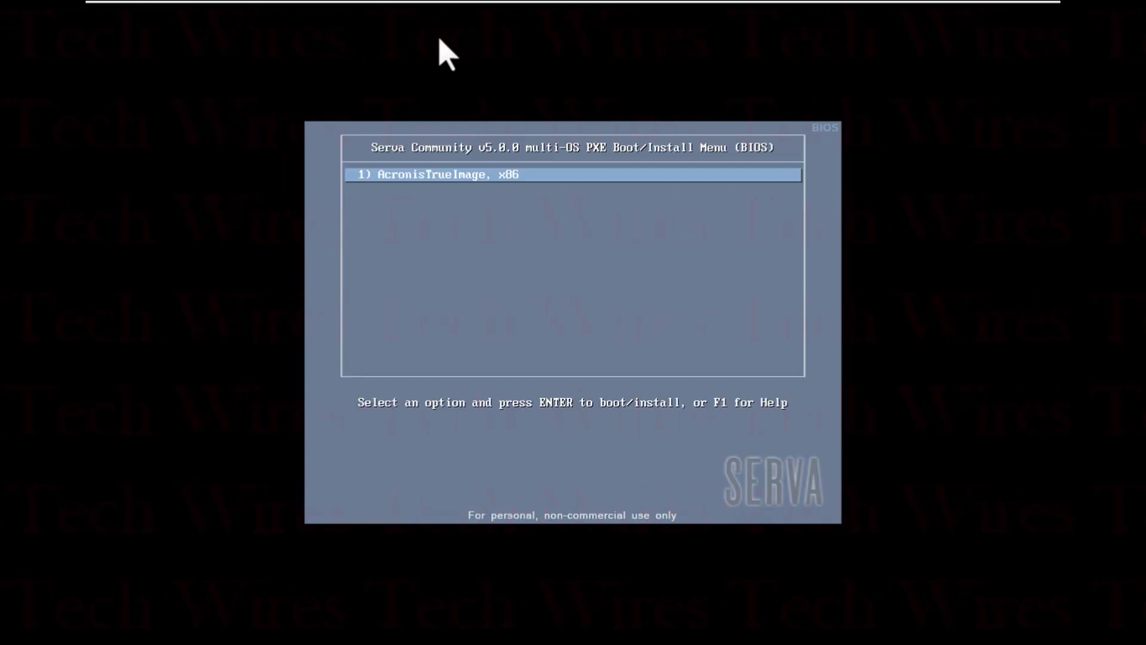
key("Return")
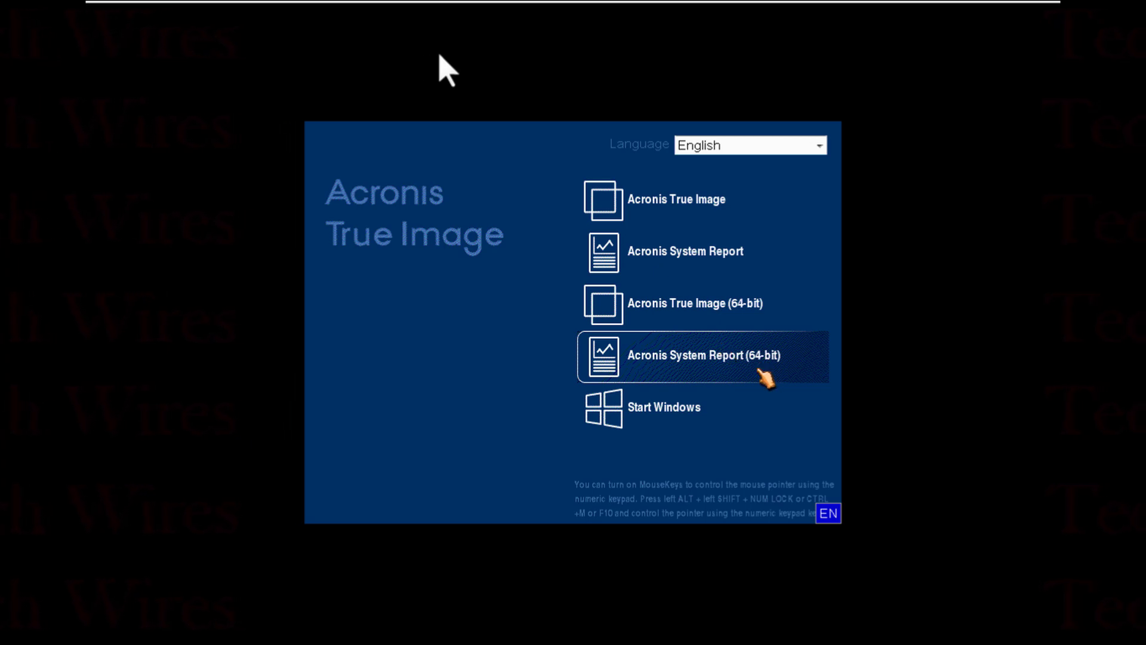
left_click(746, 202)
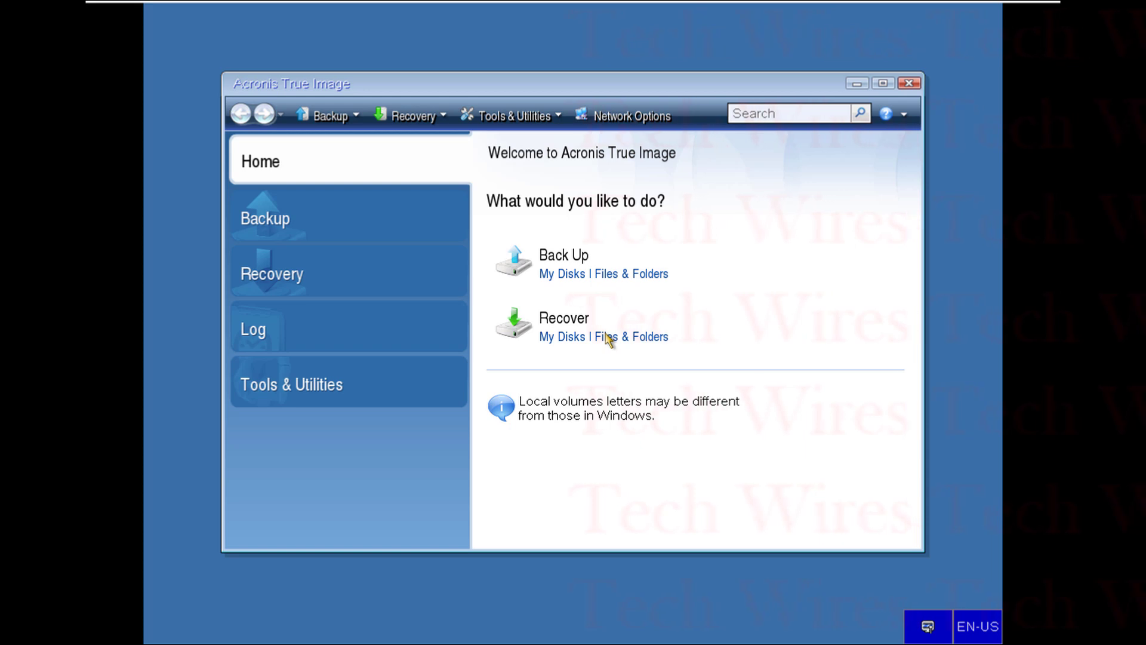
- Look through the Backup, Recovery, Log and Tools & Utilities pages of the booted Acronis True Image
left_click(304, 227)
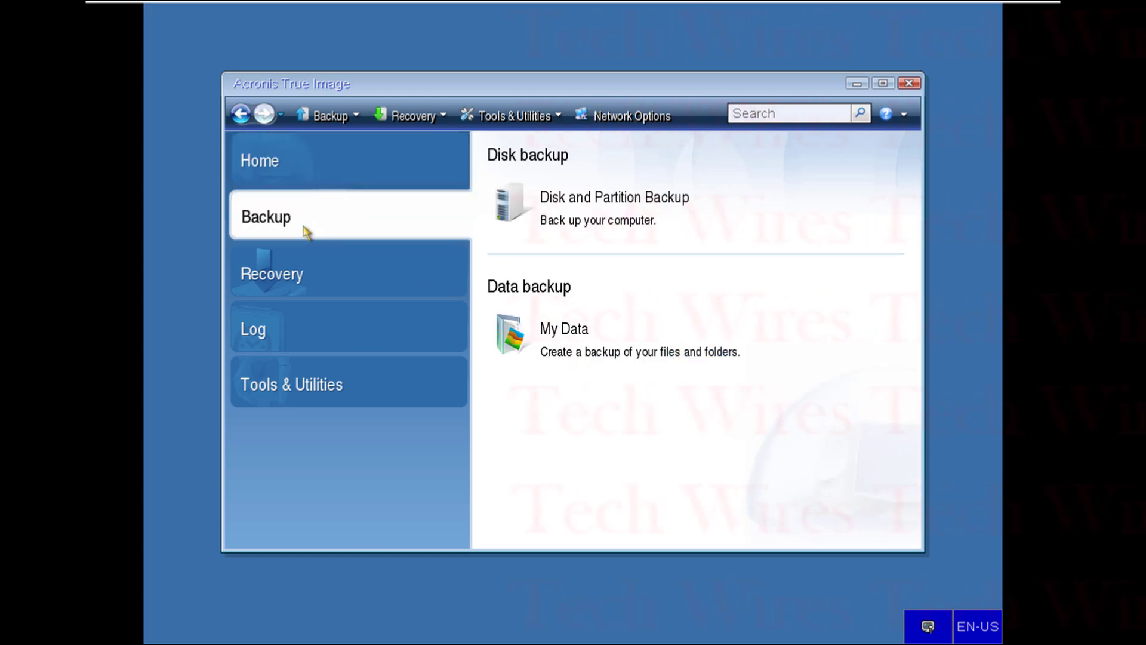
left_click(311, 270)
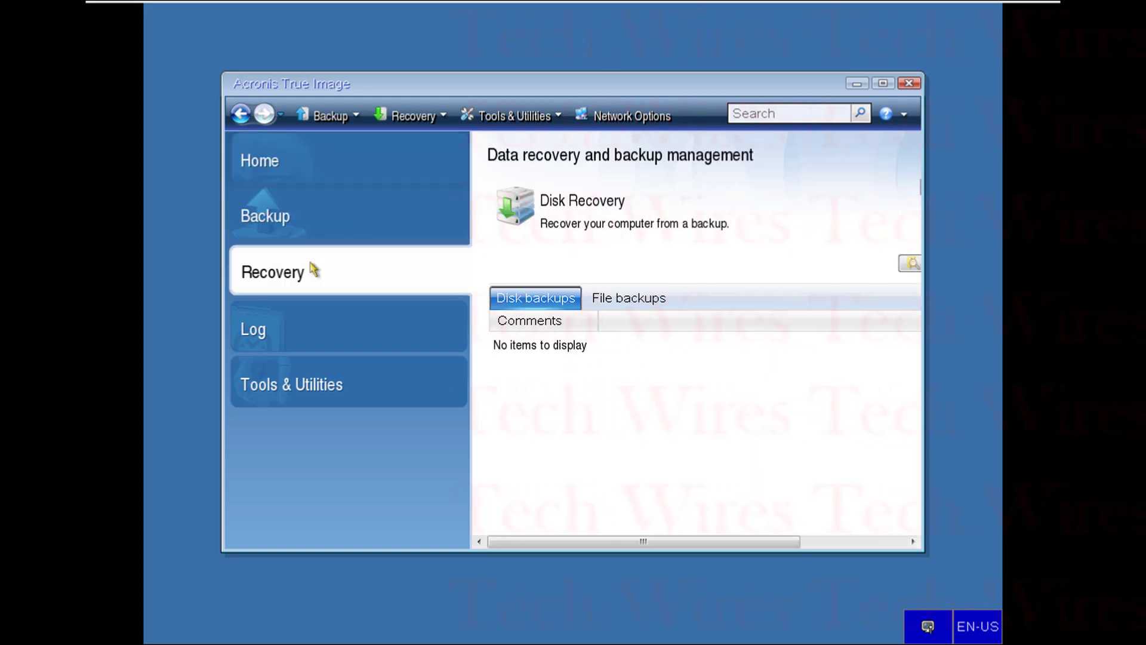
left_click(323, 321)
left_click(349, 388)
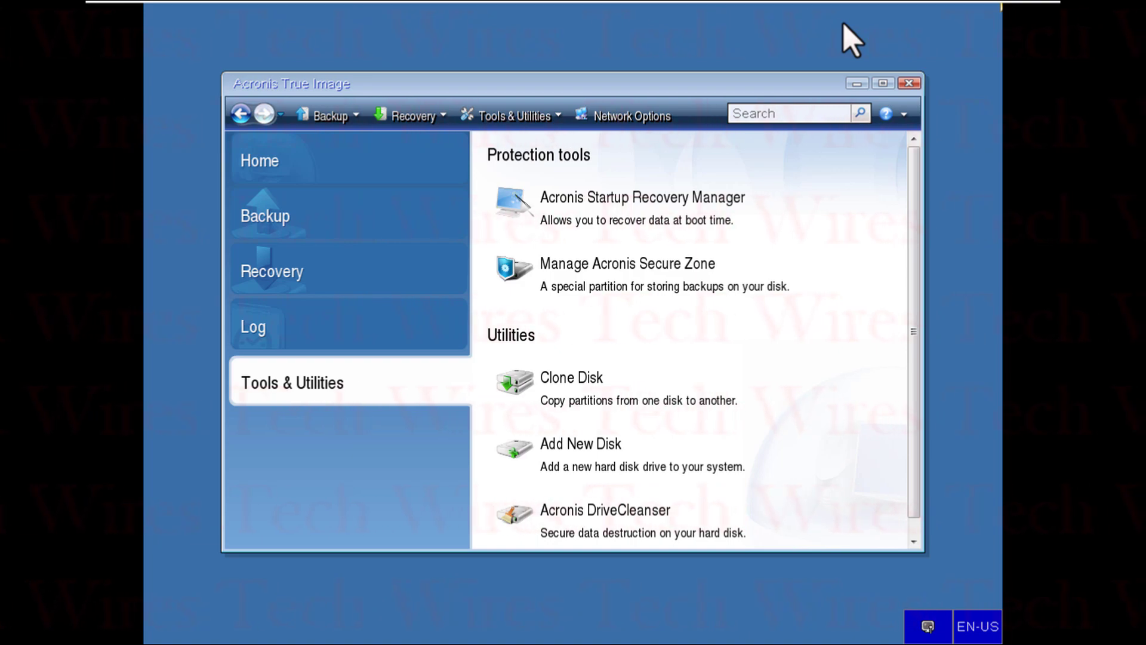
- Minimize the full-screen virtual machine and close Serva Community on the host
mouse_move(908, 4)
left_click(994, 11)
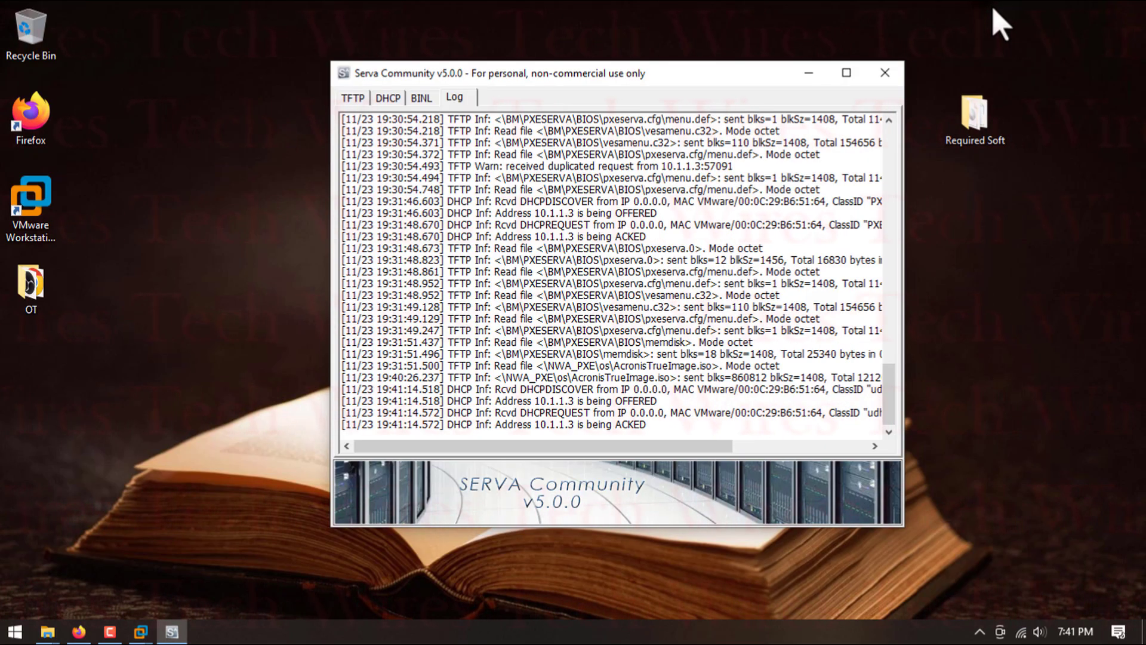
left_click(886, 70)
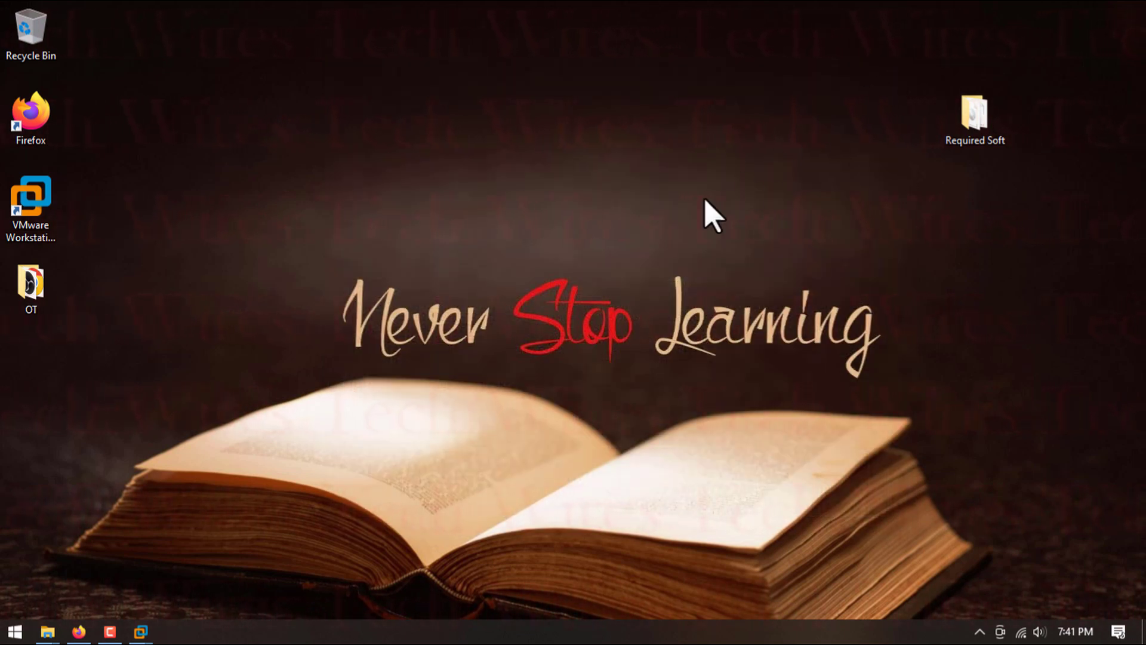
- Switch to Firefox and mark checklist items 9 (network boot of the client) and 10 (subscribing) as done
left_click(79, 631)
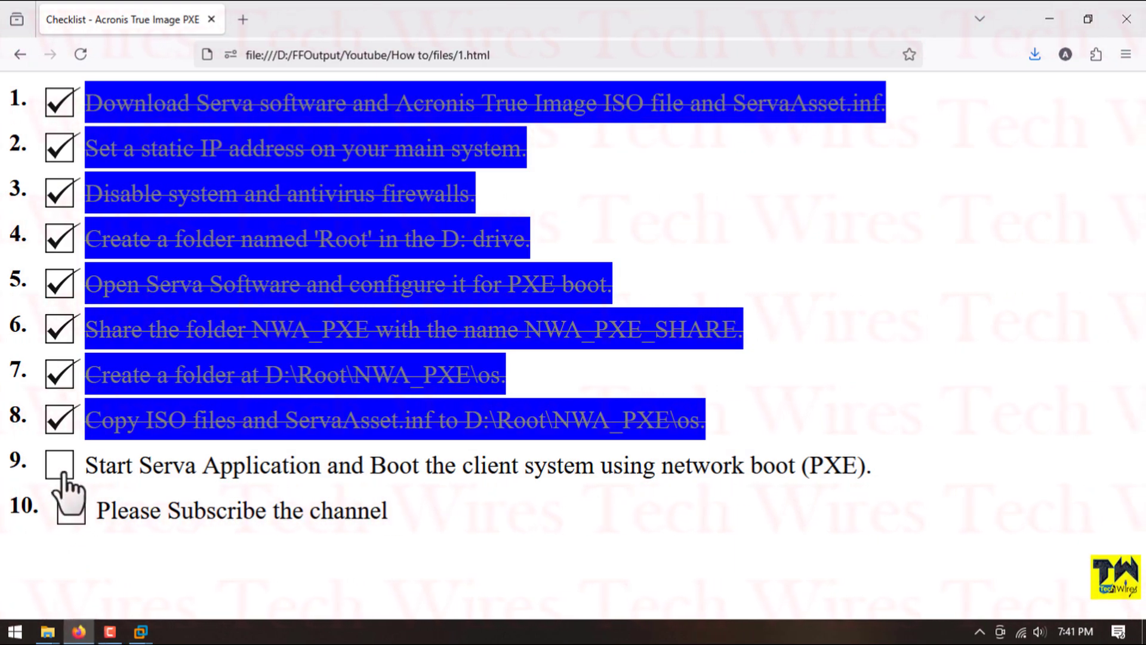
left_click(61, 468)
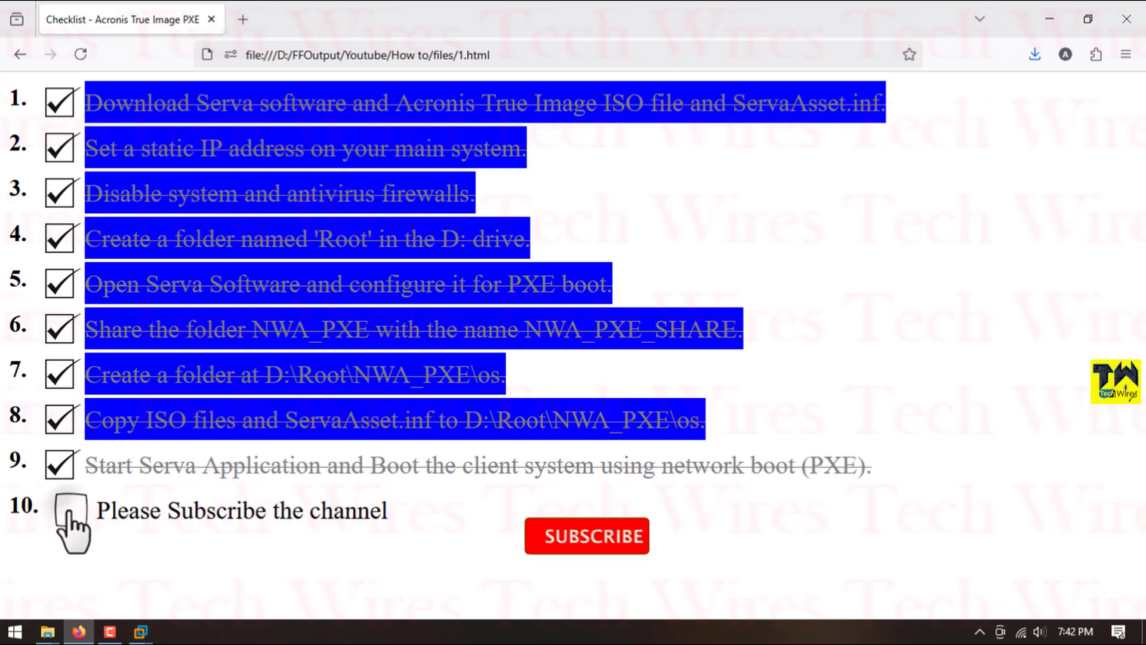
left_click(70, 508)
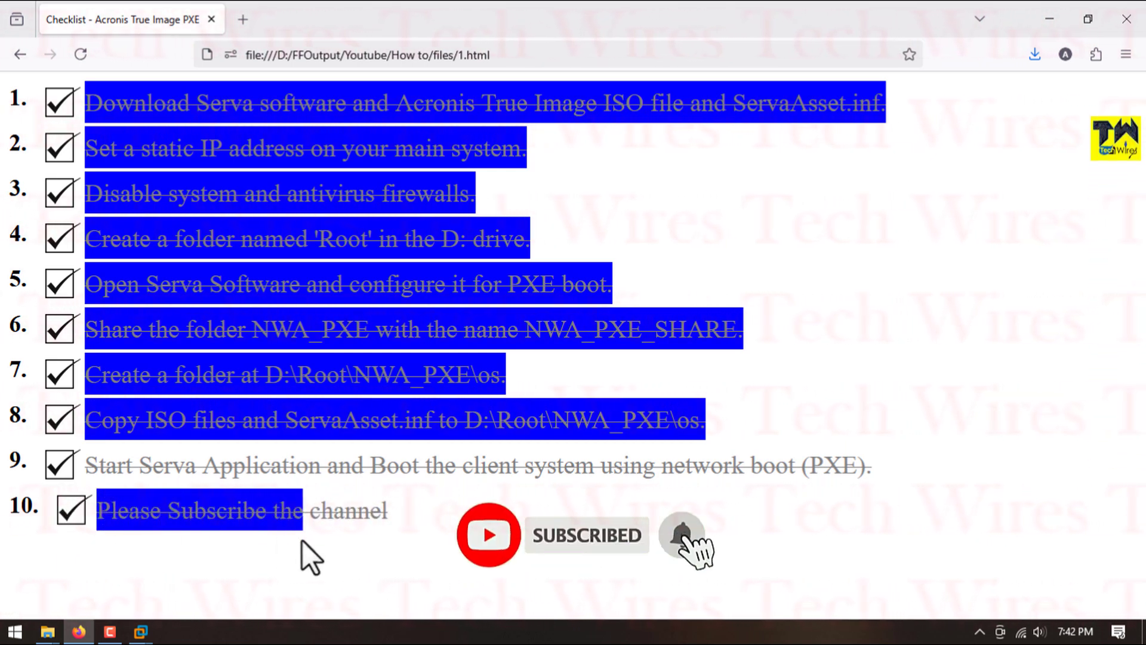